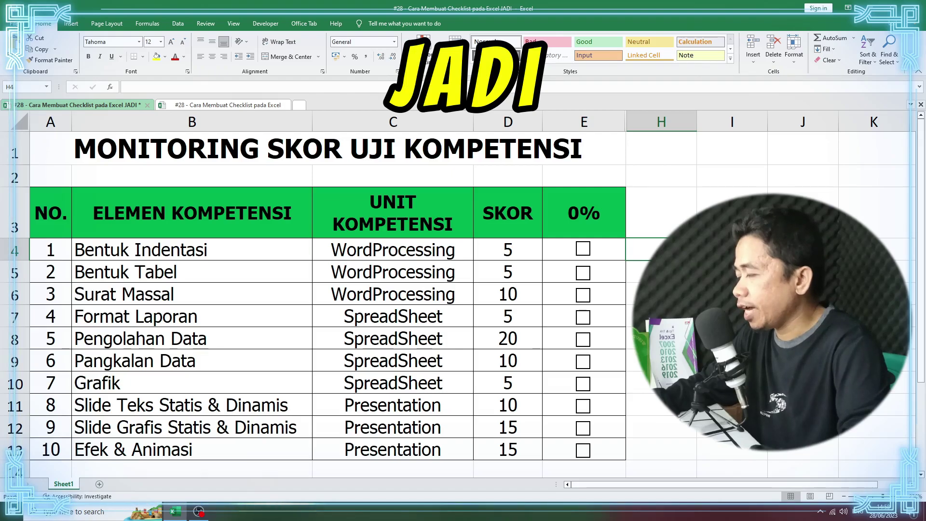
- Tick the Bentuk Tabel, Surat Massal and Format Laporan checkboxes, then inspect E3's percentage formula and the SKOR values
click(583, 273)
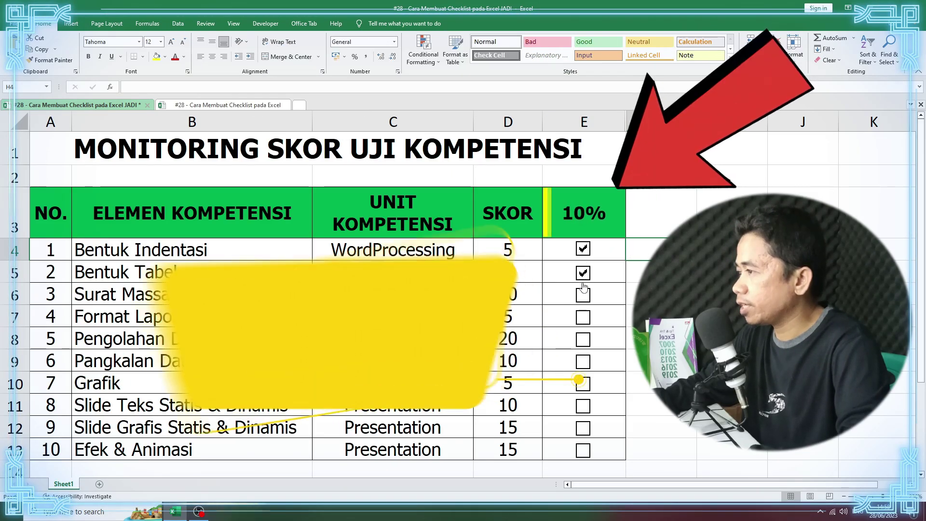
click(583, 294)
click(583, 318)
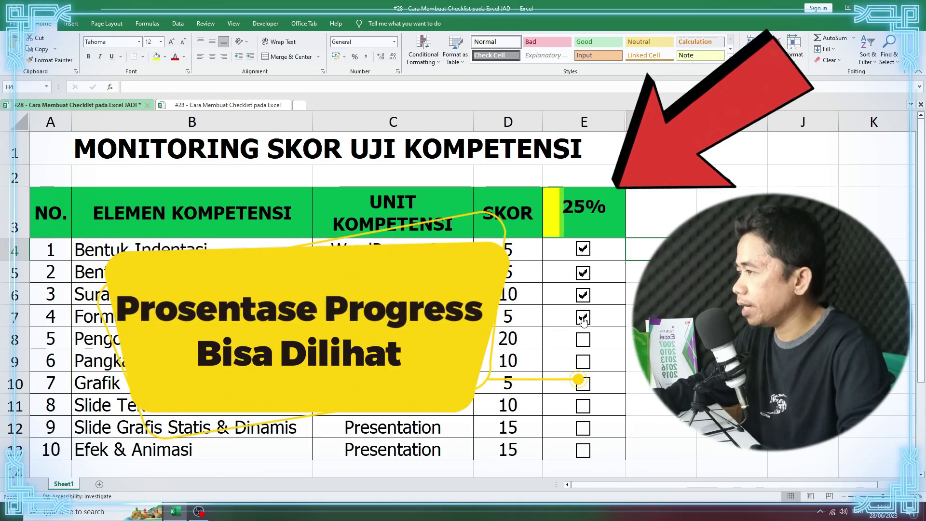
click(606, 215)
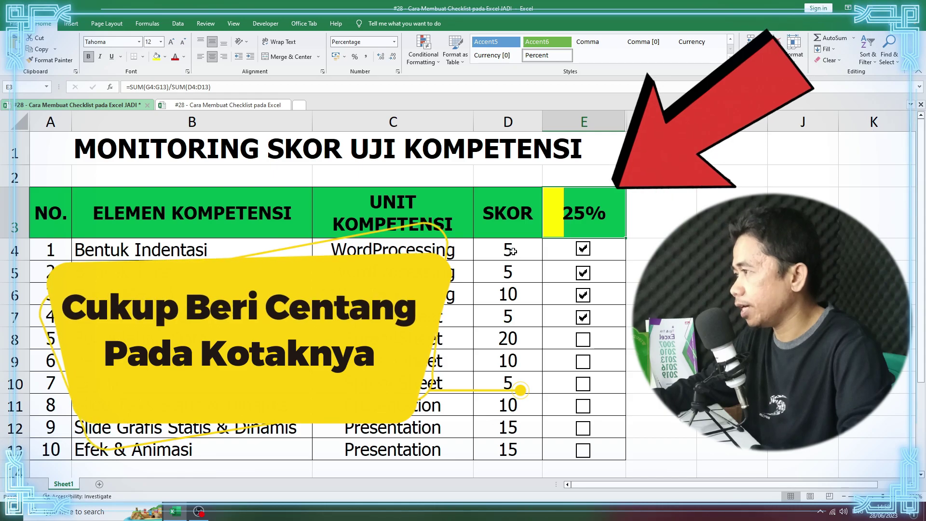
drag(507, 213, 508, 448)
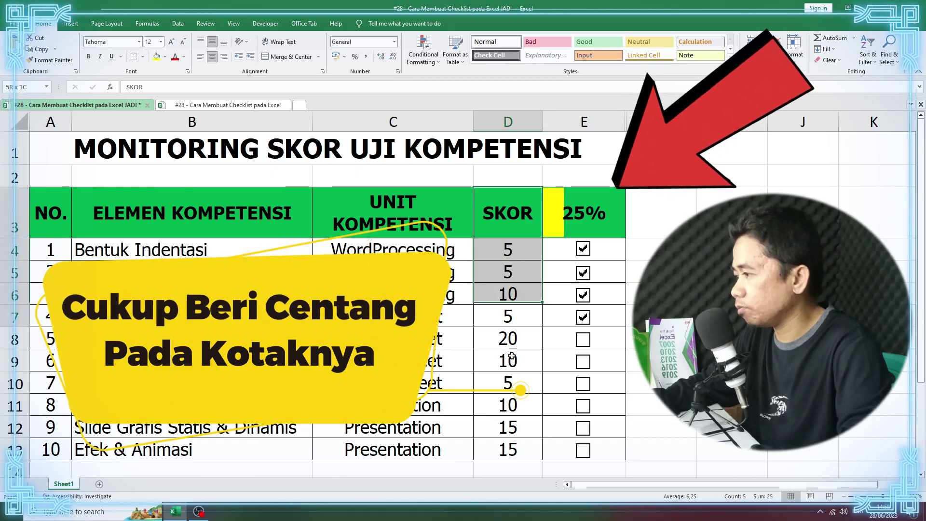
- Tick Pengolahan Data, Pangkalan Data, Grafik and the next box, then untick the last two so E3 reads 55%
click(583, 340)
click(583, 362)
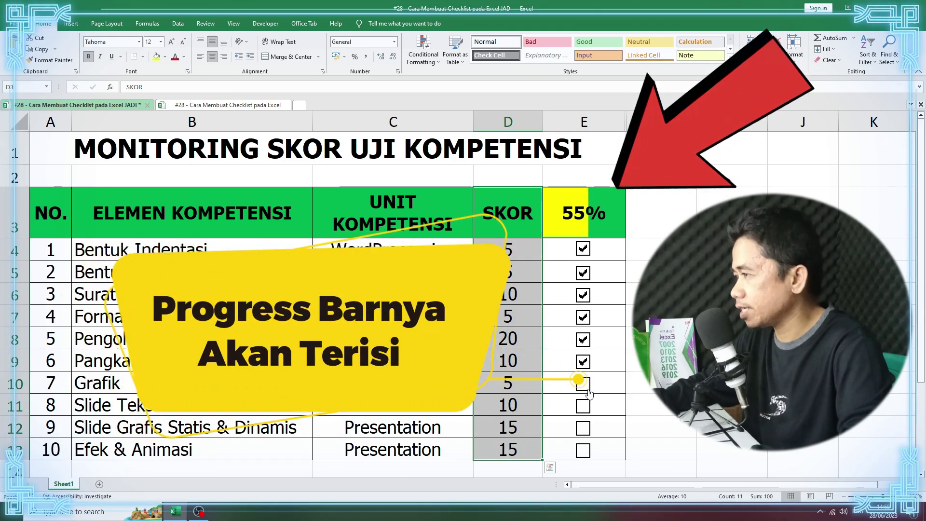
click(582, 384)
click(583, 406)
click(582, 405)
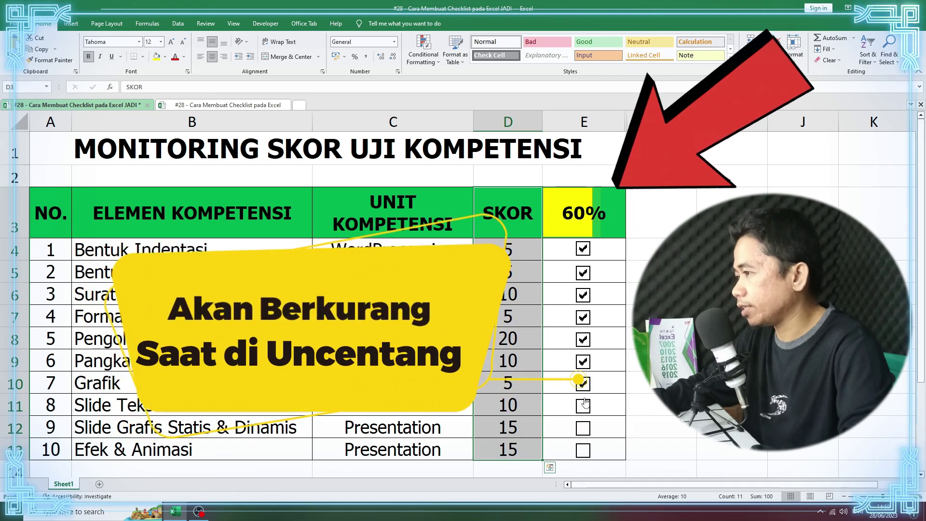
click(582, 384)
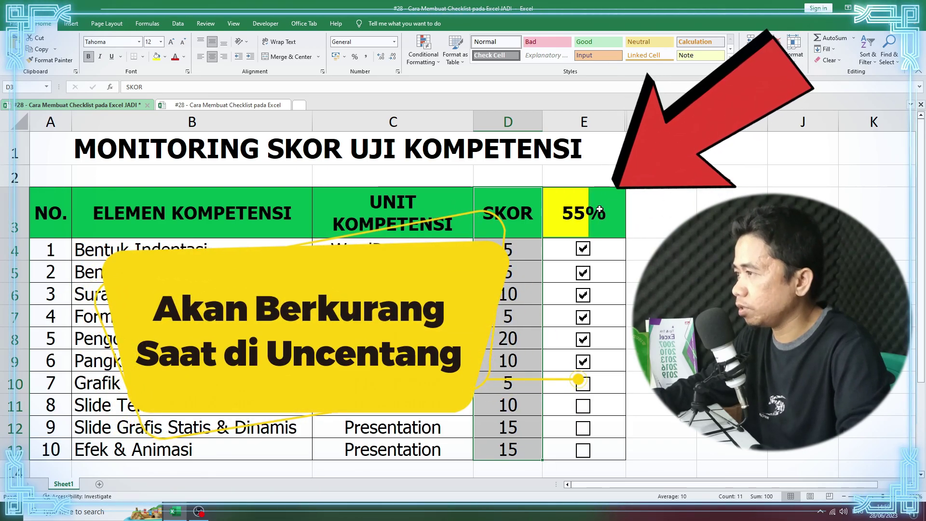
- Select E3 to show its percentage formula again
click(593, 230)
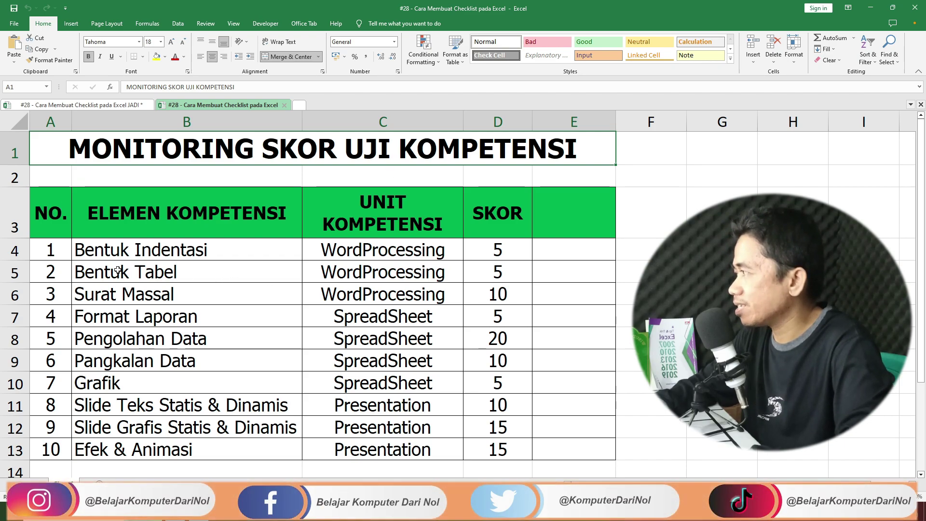
drag(124, 254, 137, 429)
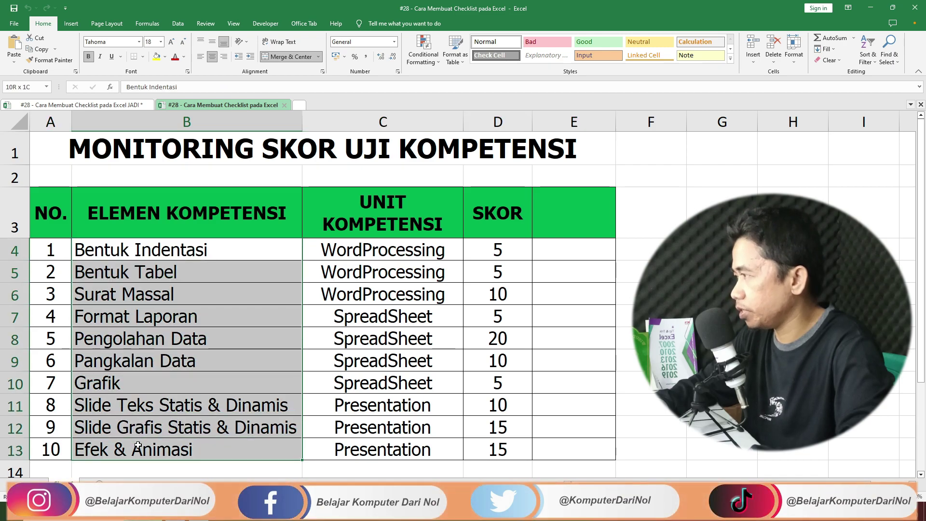
drag(380, 318, 381, 383)
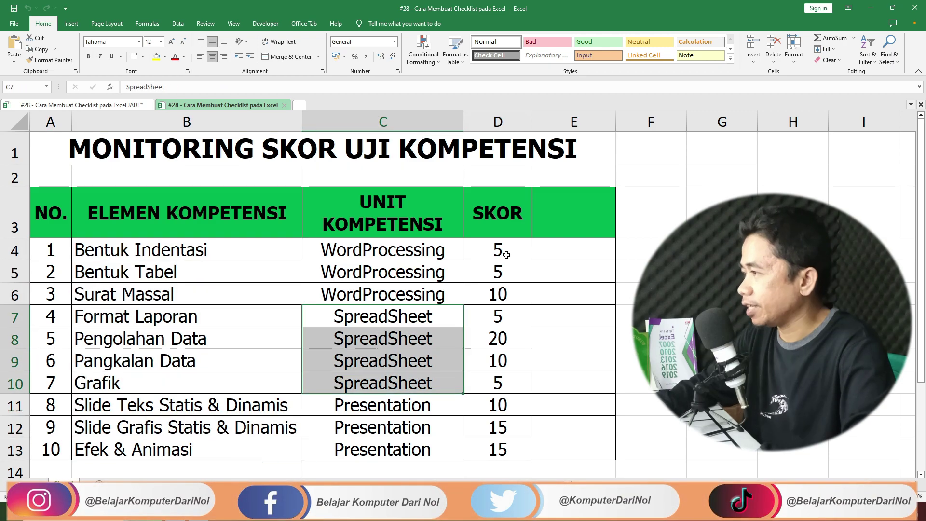
click(506, 255)
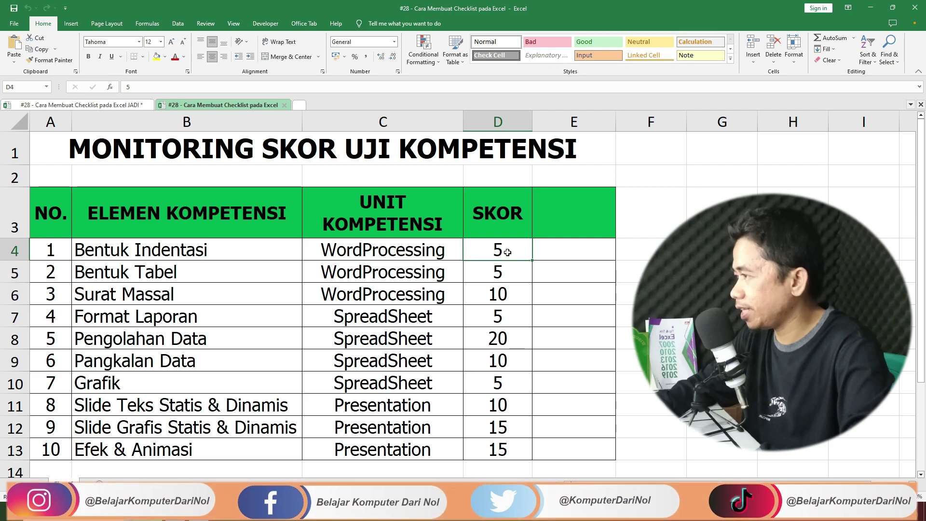
drag(507, 252, 514, 435)
click(600, 247)
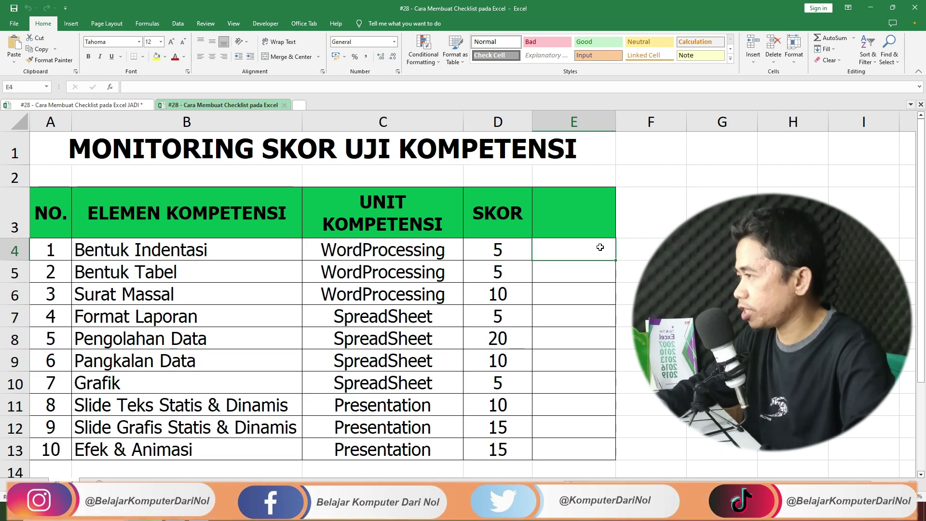
drag(589, 216, 590, 449)
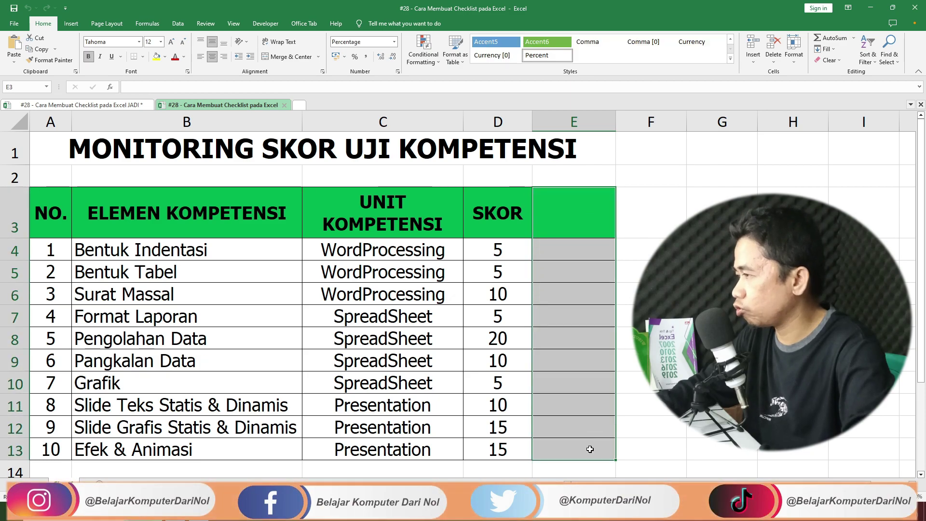
click(571, 207)
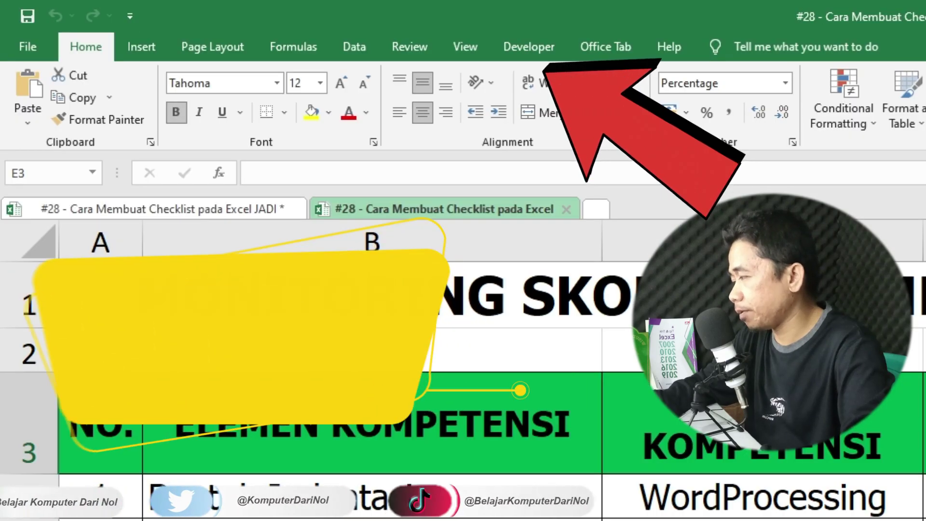
- Insert a Form Controls checkbox in E4, remove its label, shrink it to fit, and copy it down to E13
click(530, 48)
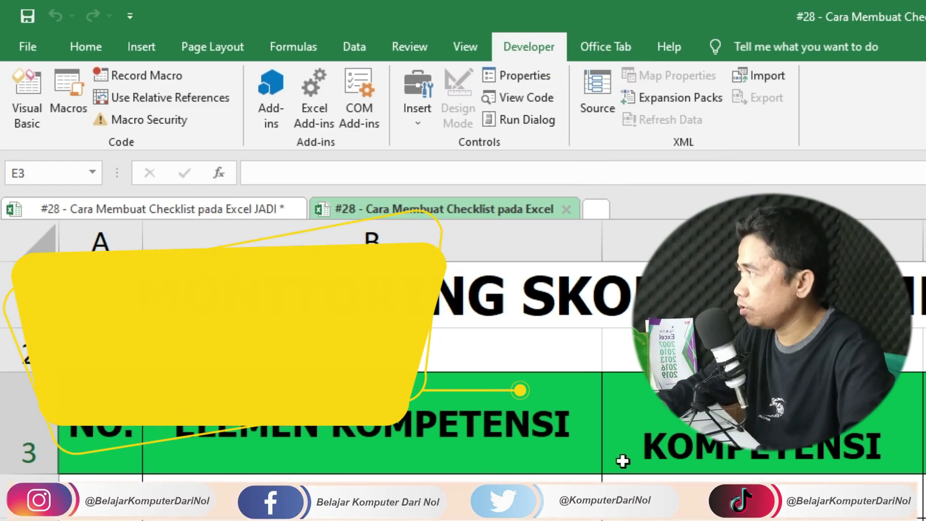
click(427, 114)
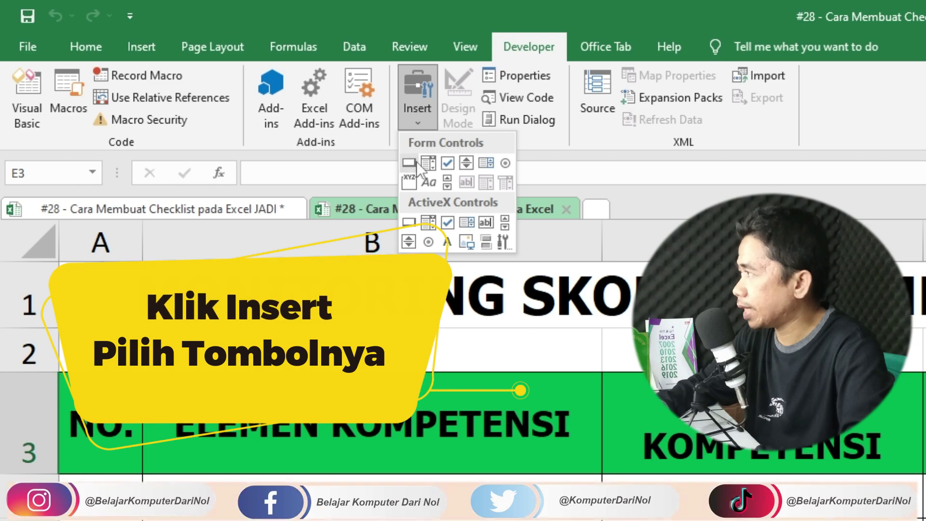
click(449, 164)
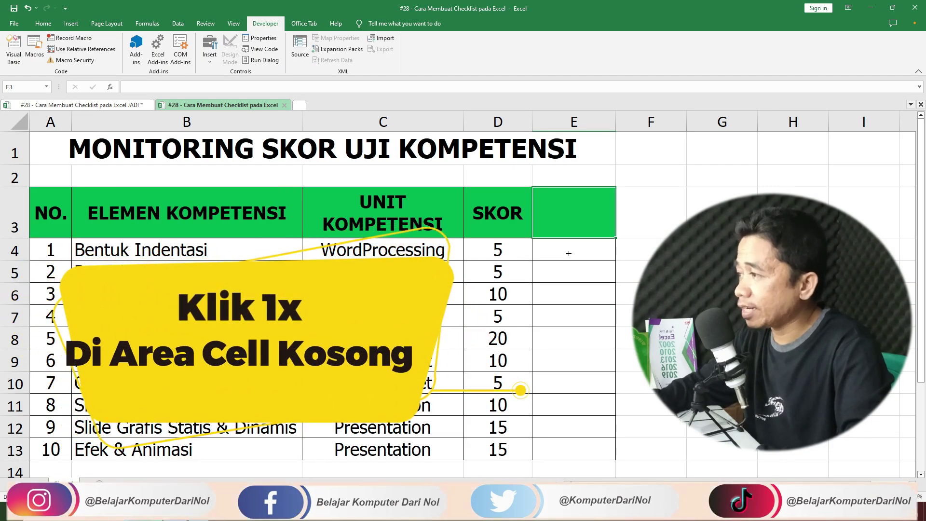
click(554, 248)
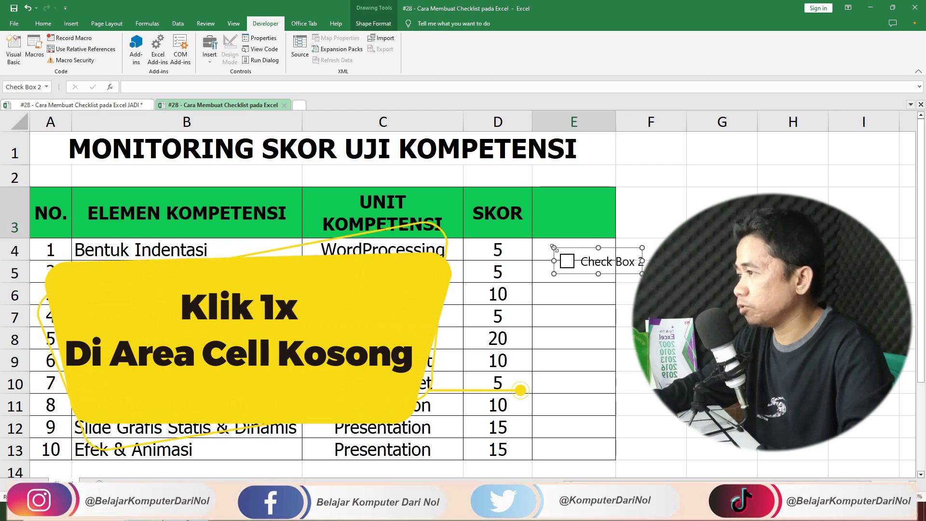
click(583, 258)
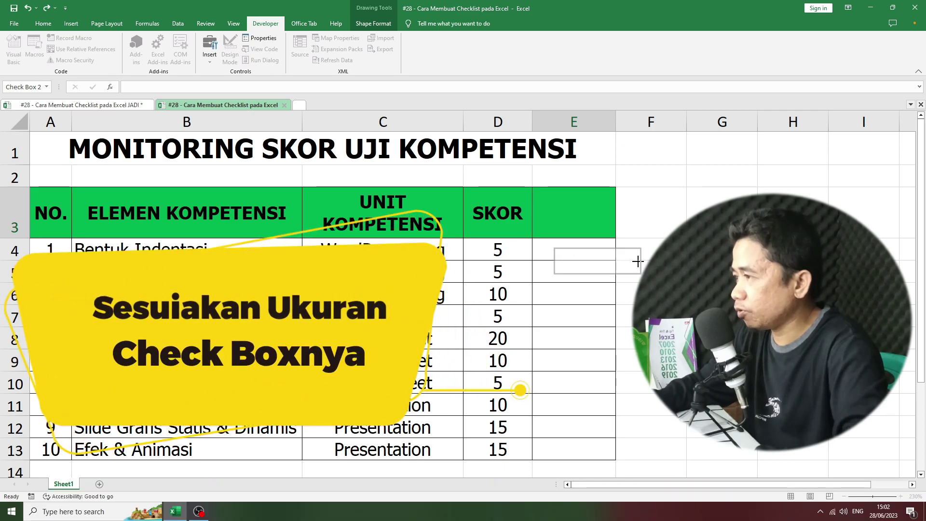
mouse_move(642, 260)
mouse_down()
mouse_move(569, 261)
mouse_move(578, 253)
mouse_up()
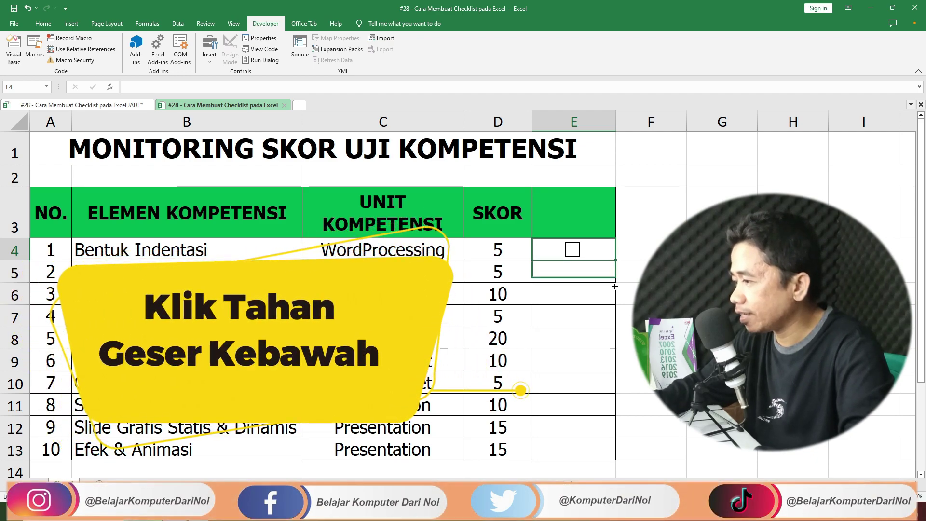
drag(615, 260, 615, 458)
click(658, 330)
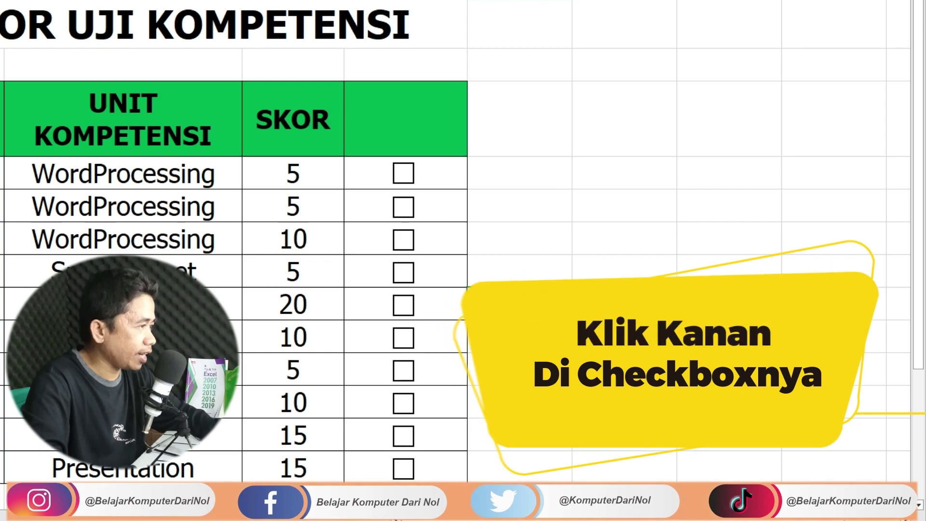
- Link the first checkbox to cell F4 through Format Control
right_click(407, 177)
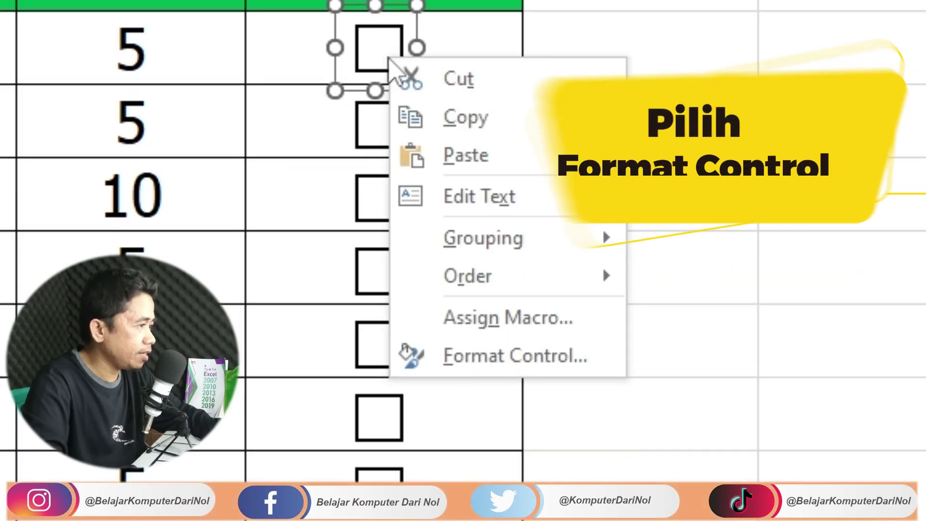
click(498, 362)
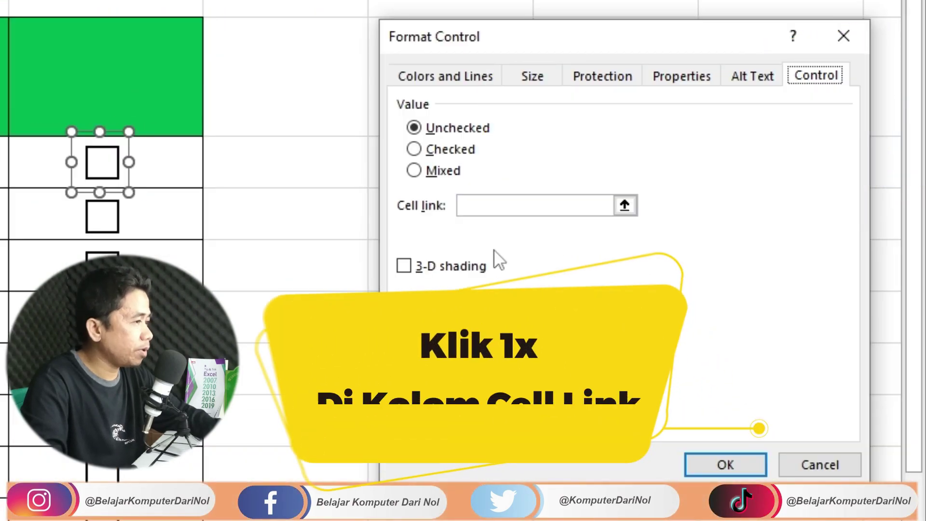
click(477, 209)
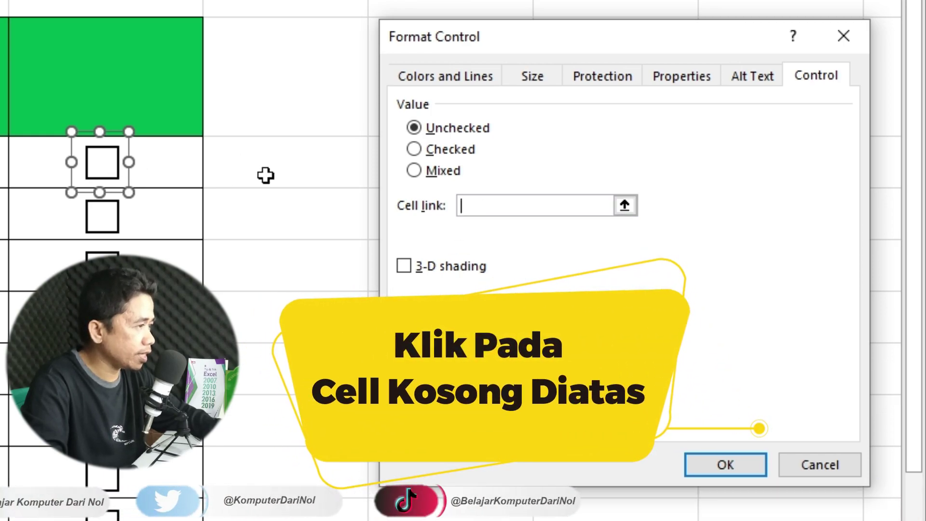
click(269, 173)
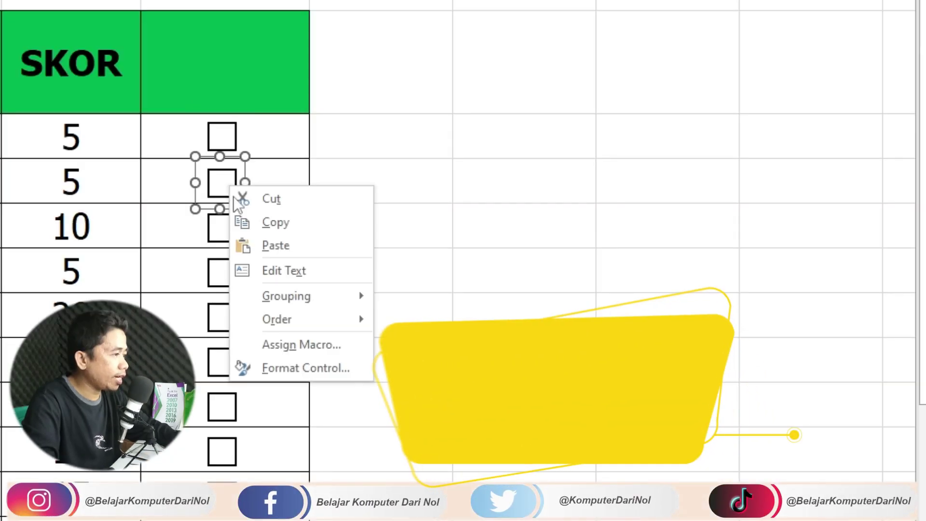
click(299, 367)
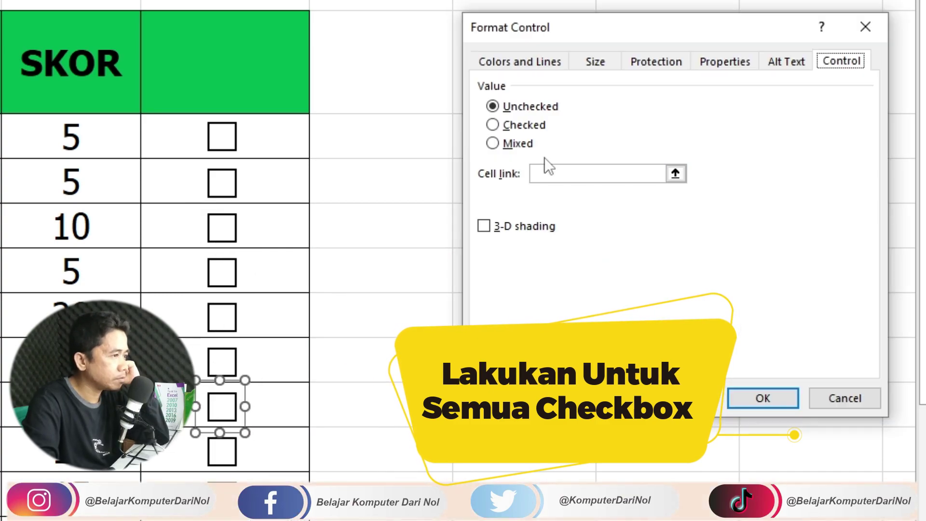
click(524, 359)
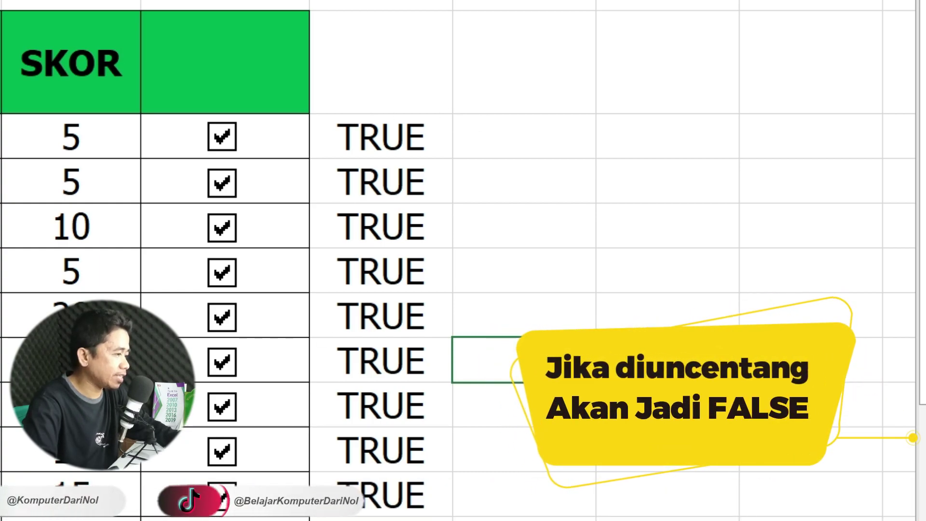
- Untick six score checkboxes so their linked cells read FALSE
click(221, 495)
click(222, 451)
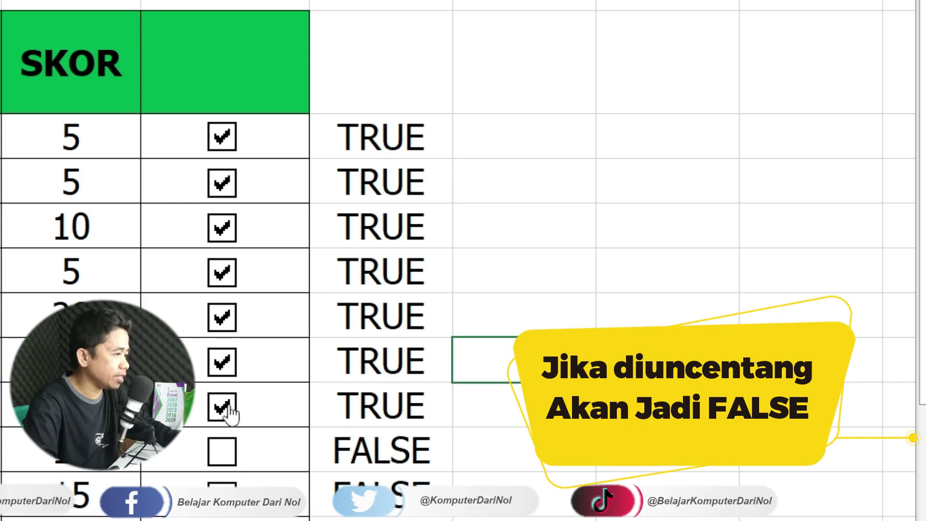
click(222, 406)
click(231, 362)
click(227, 317)
click(223, 268)
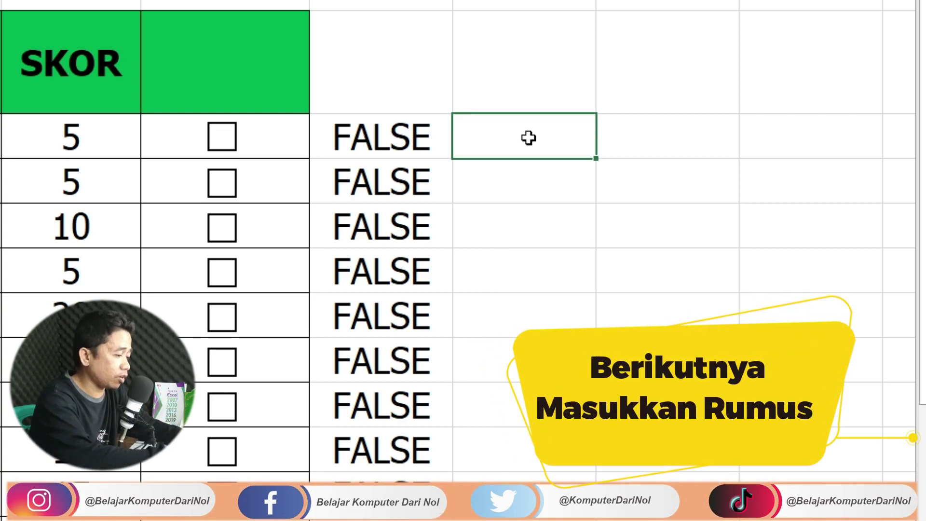
- Enter =IF(F4=TRUE;D4;0) in G4
text(=IF)
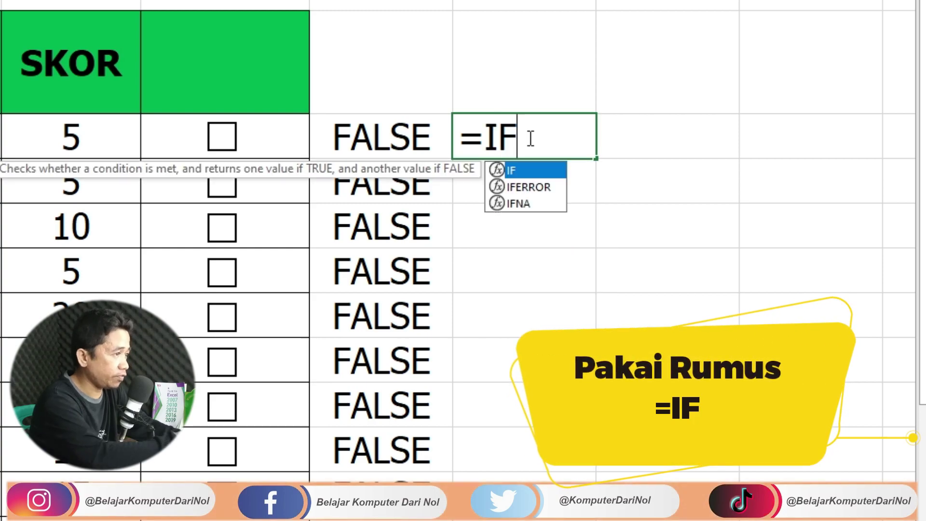
text(()
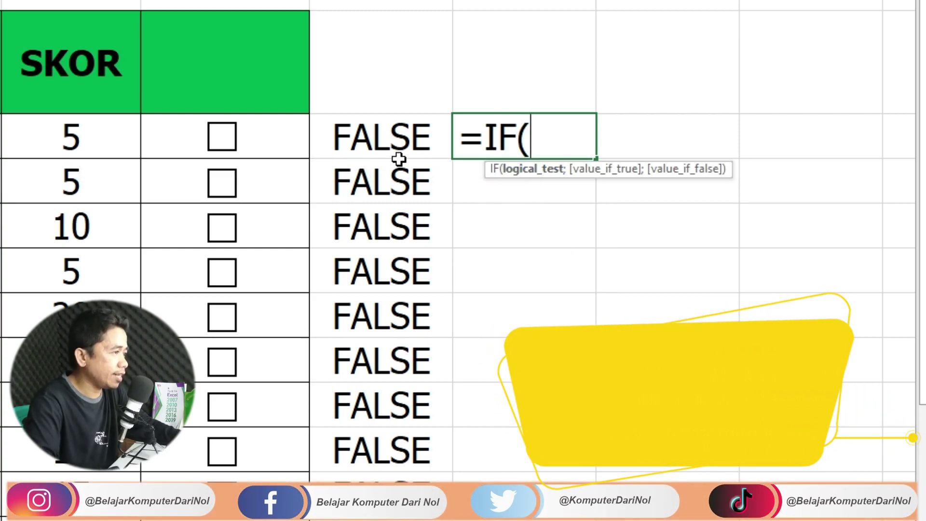
click(365, 142)
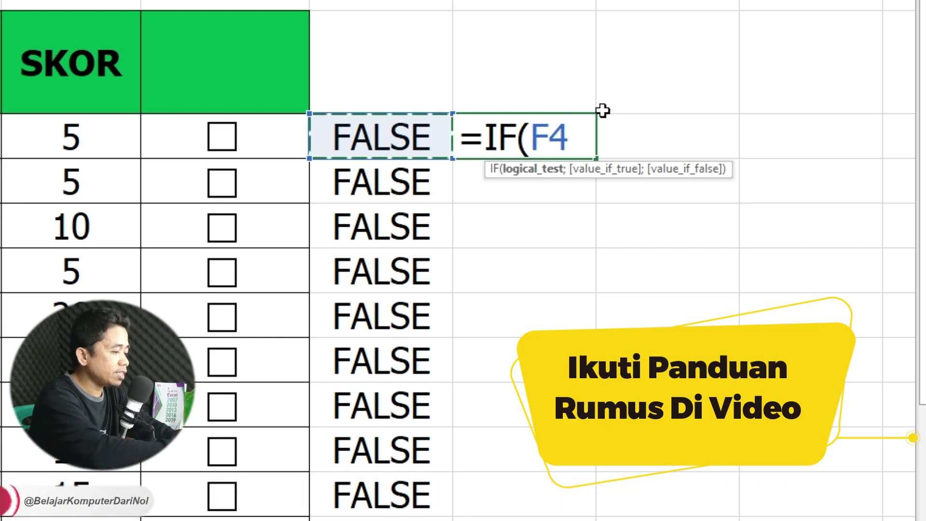
text(=)
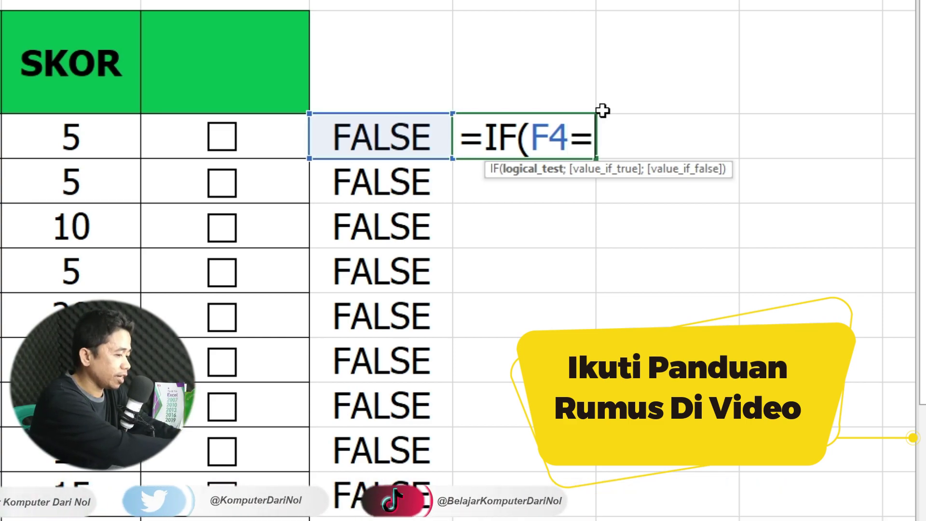
text(TRUE;)
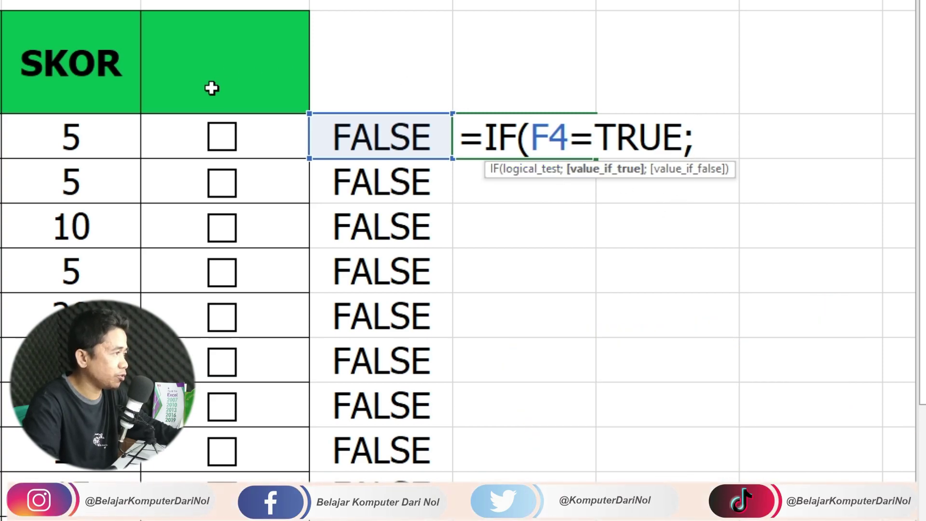
click(32, 144)
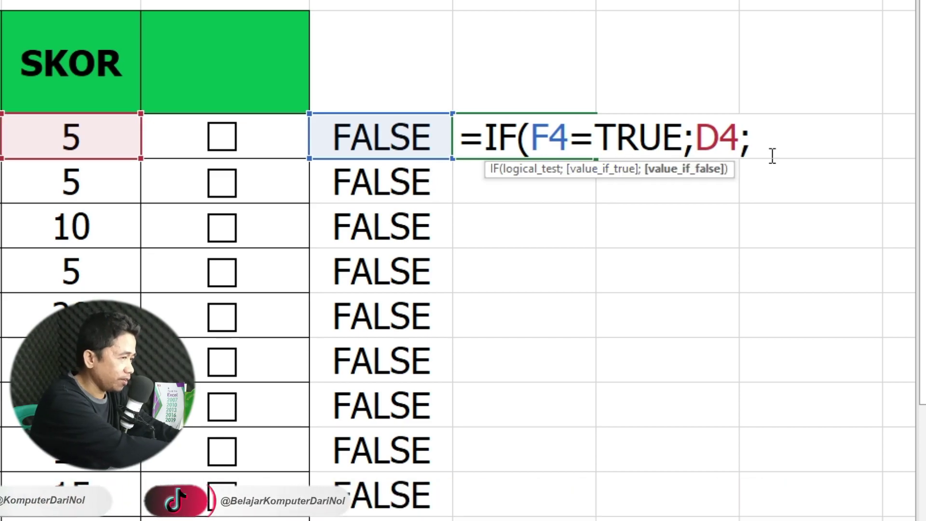
text(0))
key(Return)
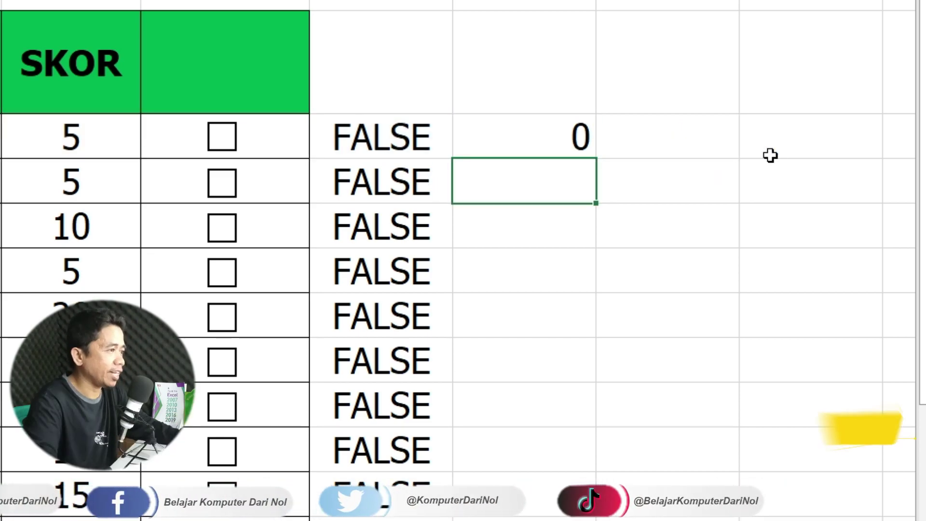
- Fill the G4 IF formula down the score rows with Ctrl+D
click(522, 133)
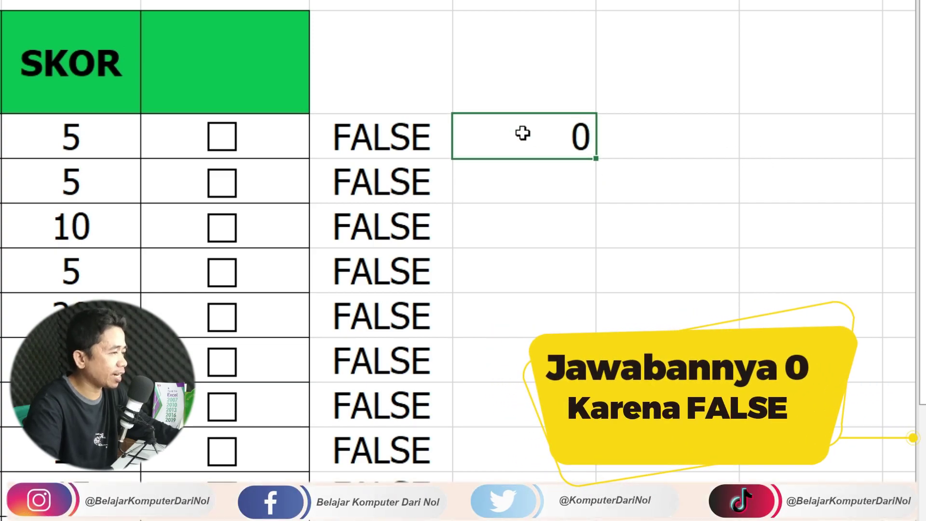
click(351, 139)
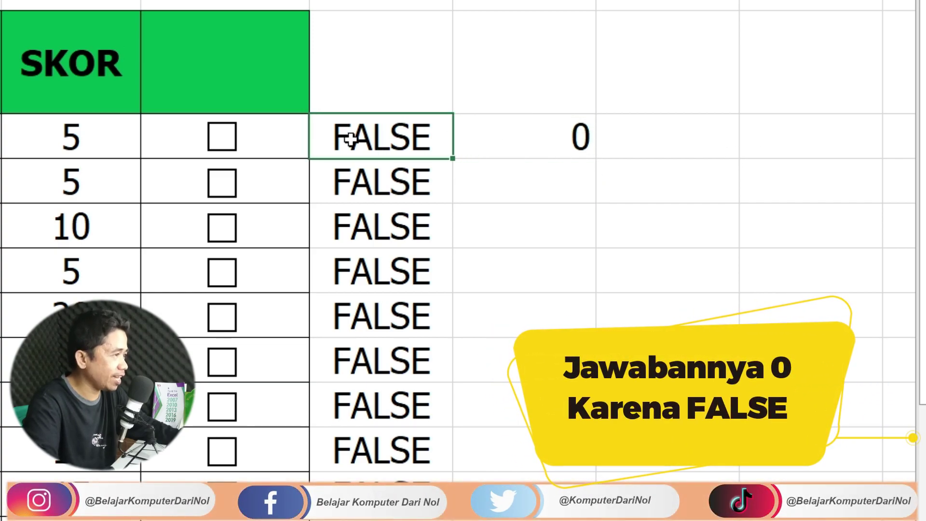
click(533, 141)
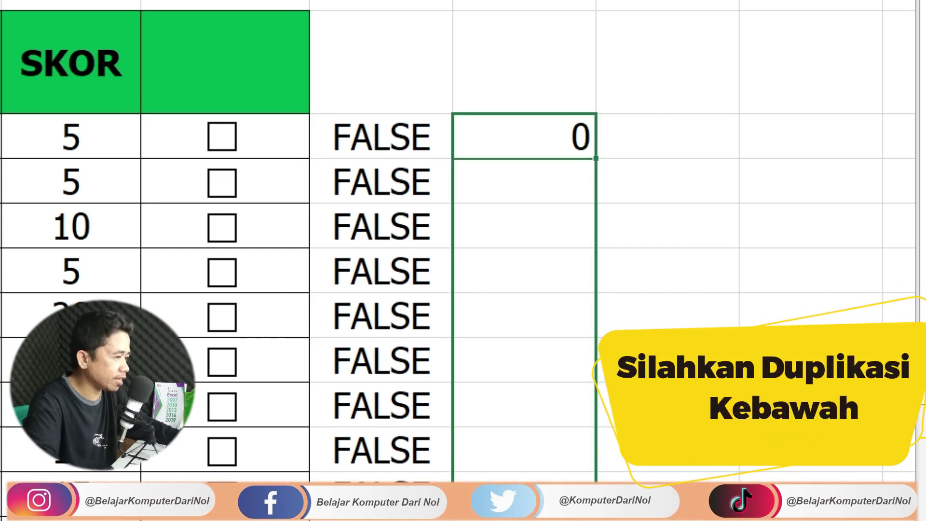
key(ctrl+d)
key(Up)
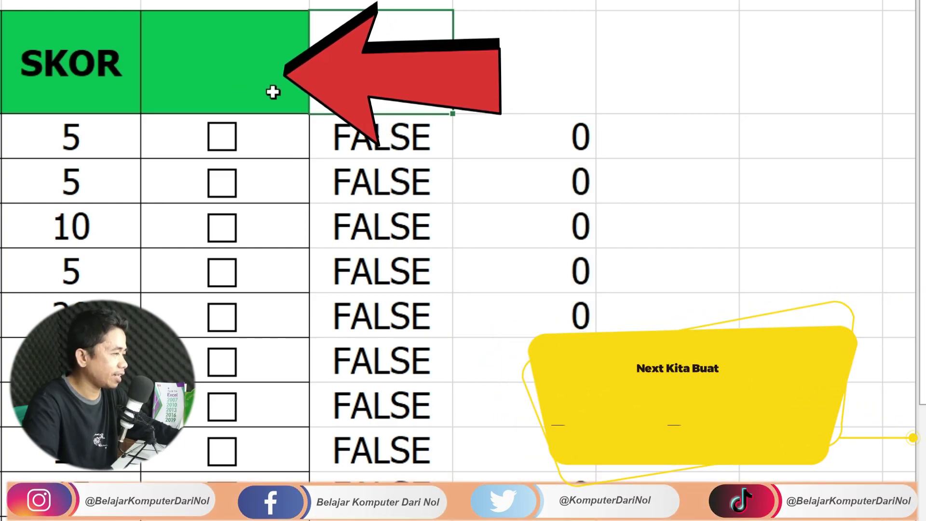
- Enter =SUM(G4:G13)/SUM(D4:D13) in the green header cell E3
click(277, 73)
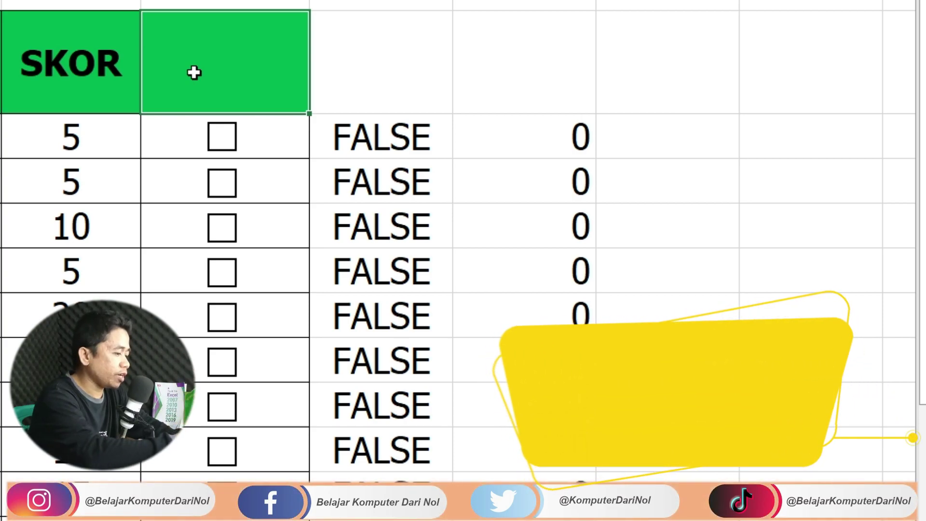
text(=)
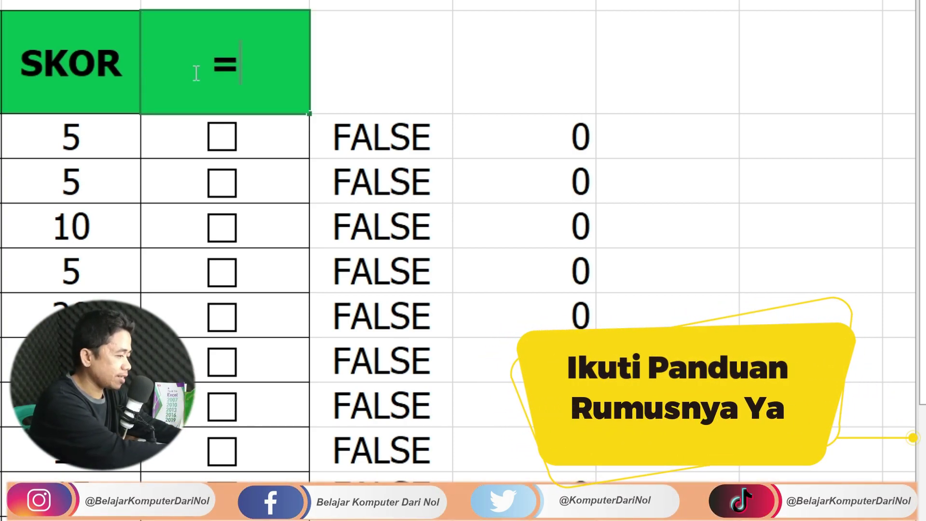
text(SUM()
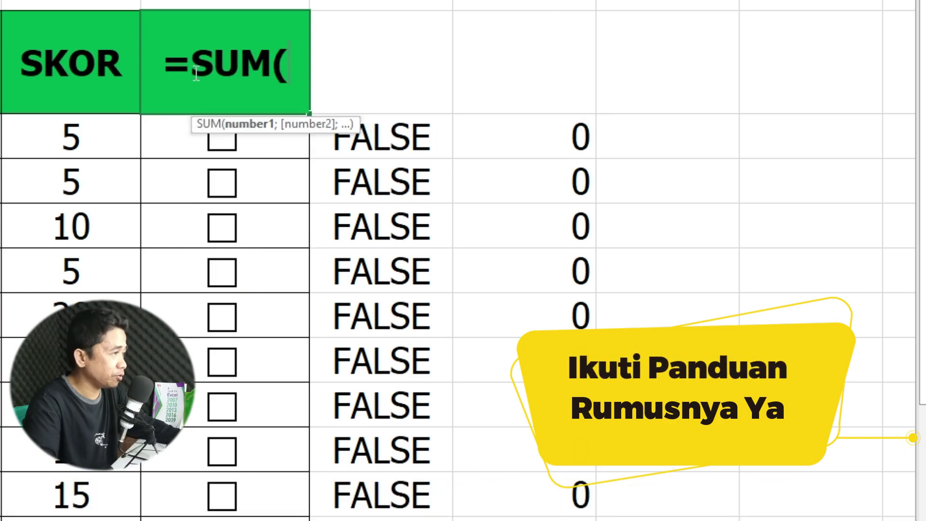
drag(548, 136, 549, 519)
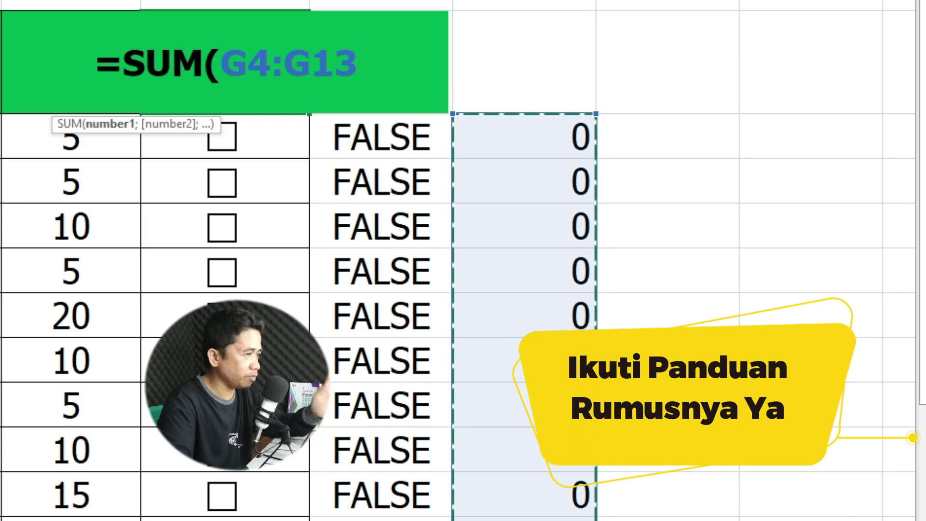
text())
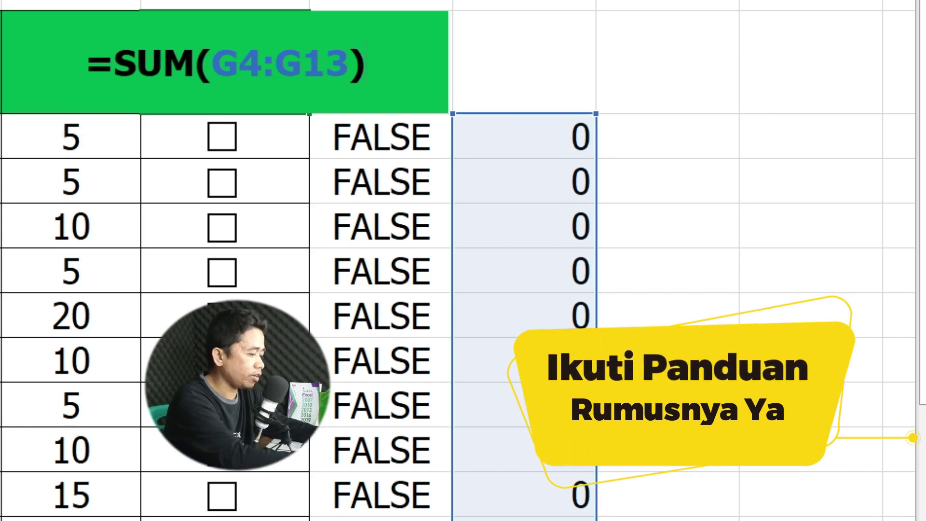
text(/SUM)
text(()
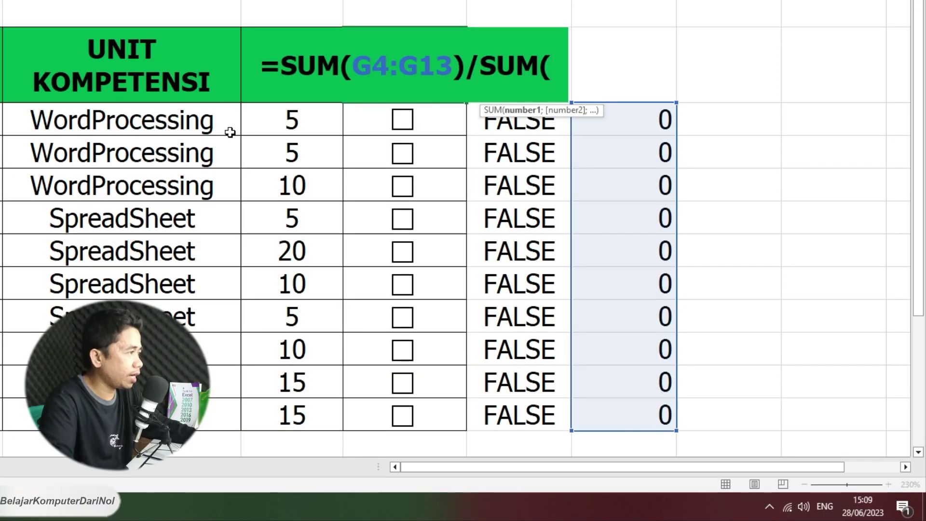
drag(288, 122, 291, 398)
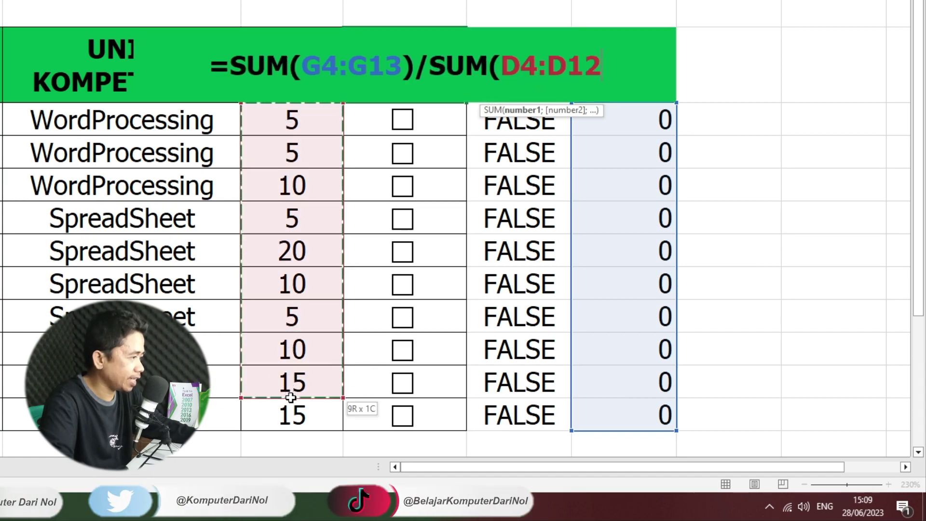
text())
key(Return)
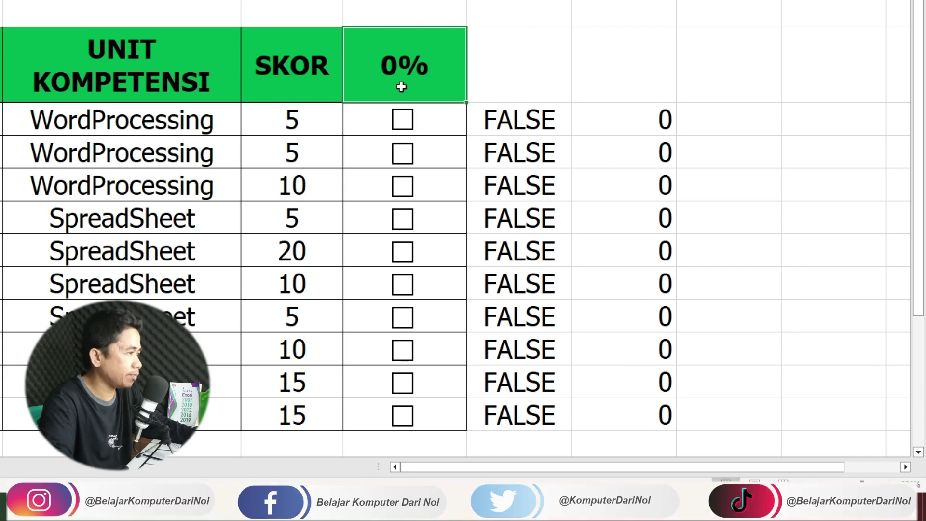
- Tick the first, second, second-to-last and last score checkboxes to test the header percentage
click(403, 119)
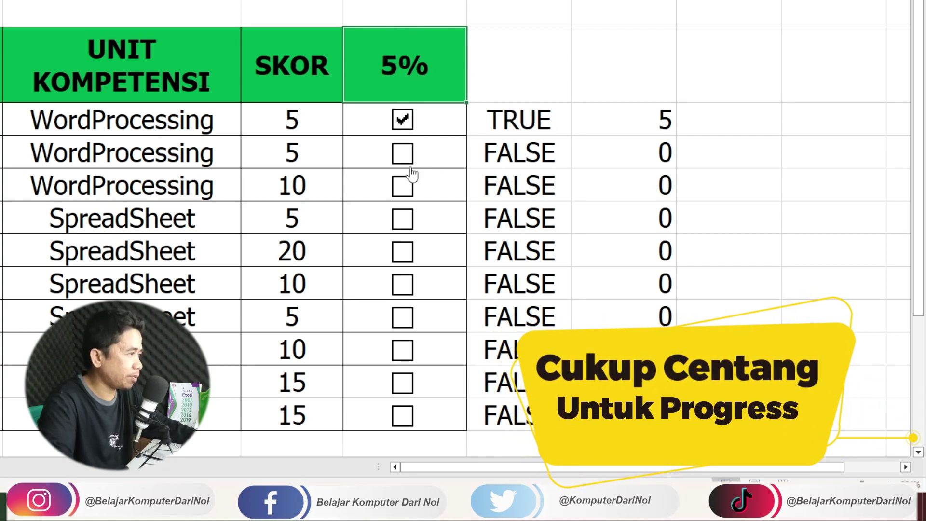
click(404, 154)
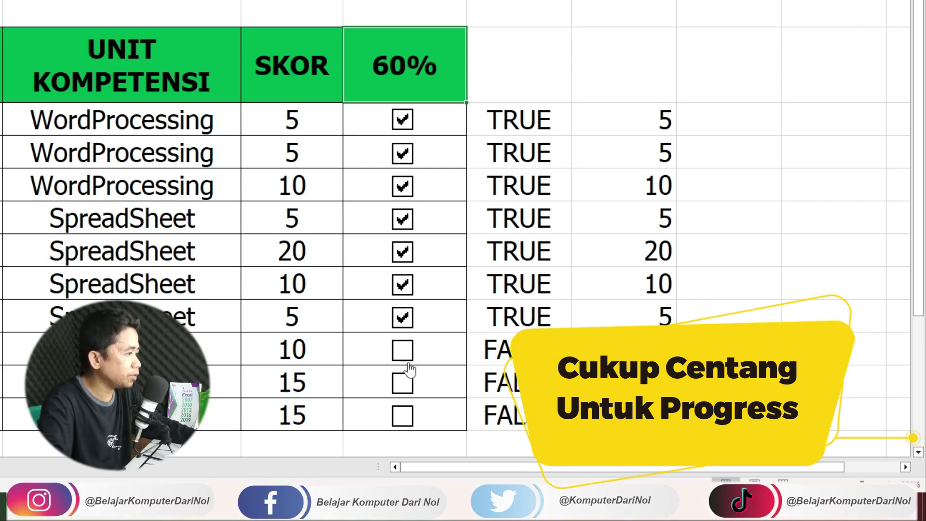
click(404, 382)
click(404, 416)
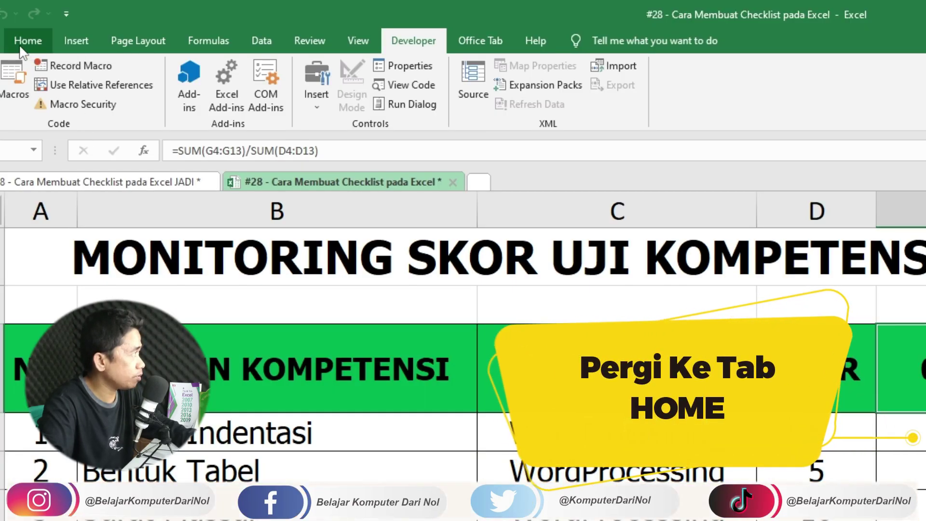
- Create a custom Conditional Formatting data-bar rule with Number minimum 0 and Number maximum 1
click(27, 40)
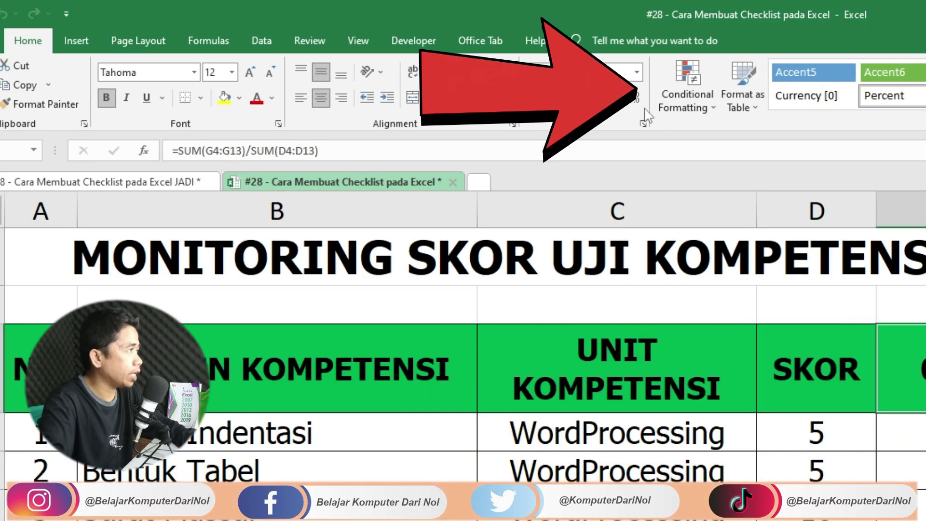
click(683, 99)
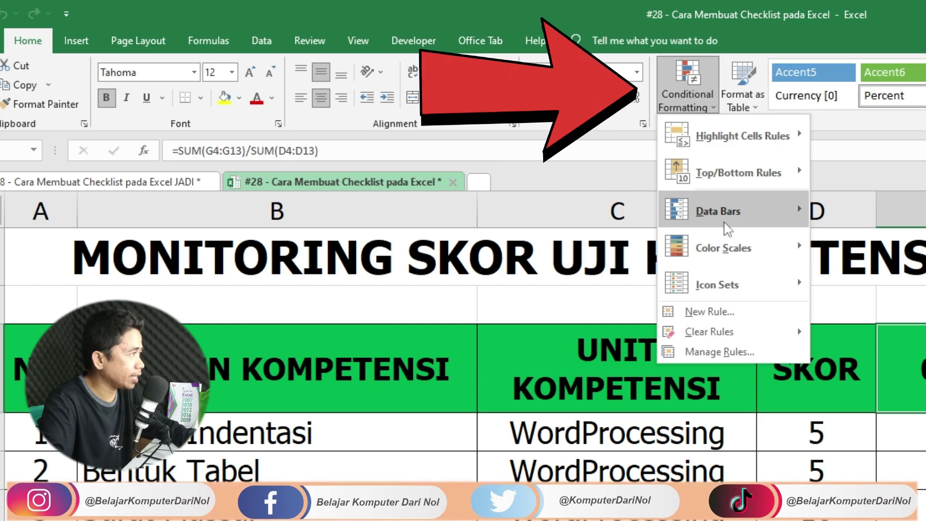
mouse_move(717, 210)
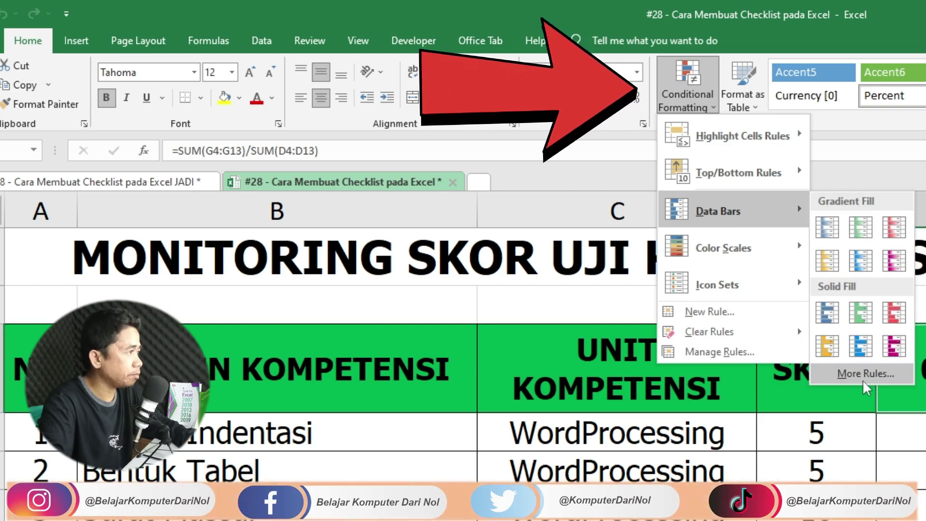
click(862, 376)
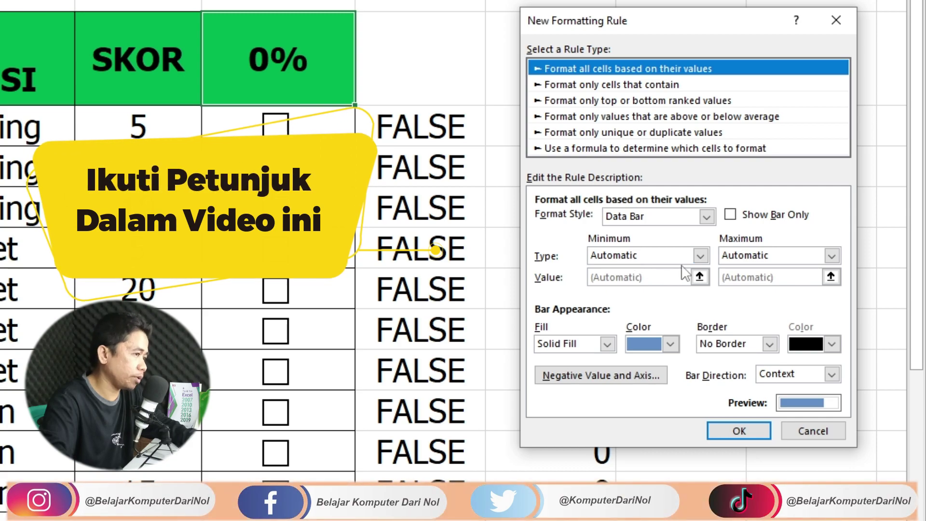
click(700, 256)
click(607, 281)
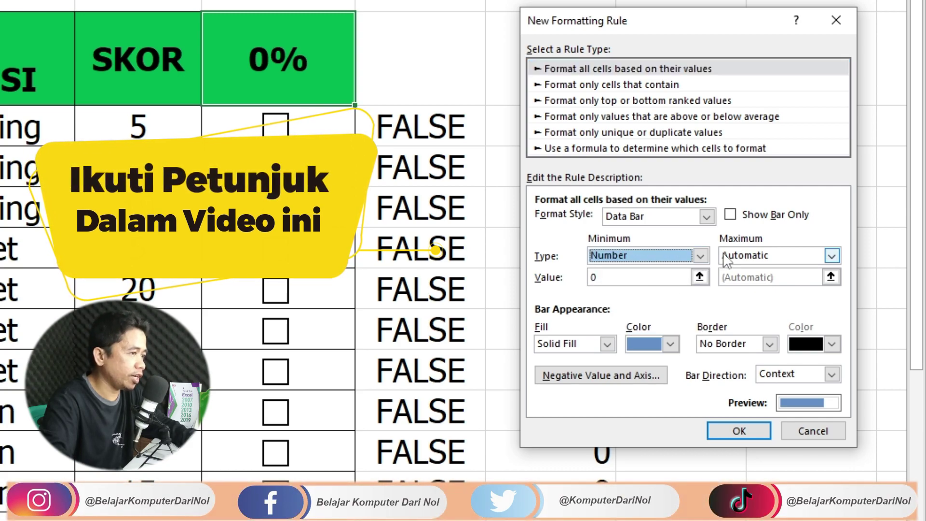
click(831, 255)
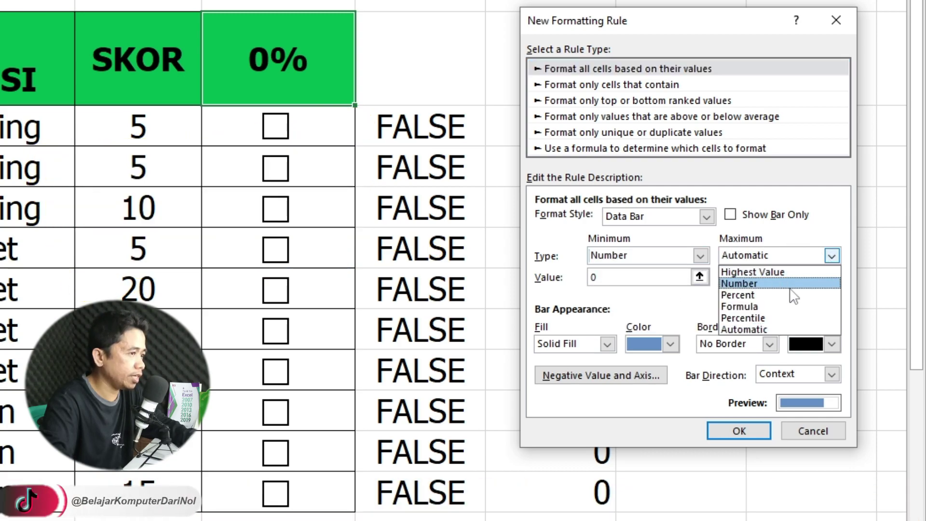
click(730, 282)
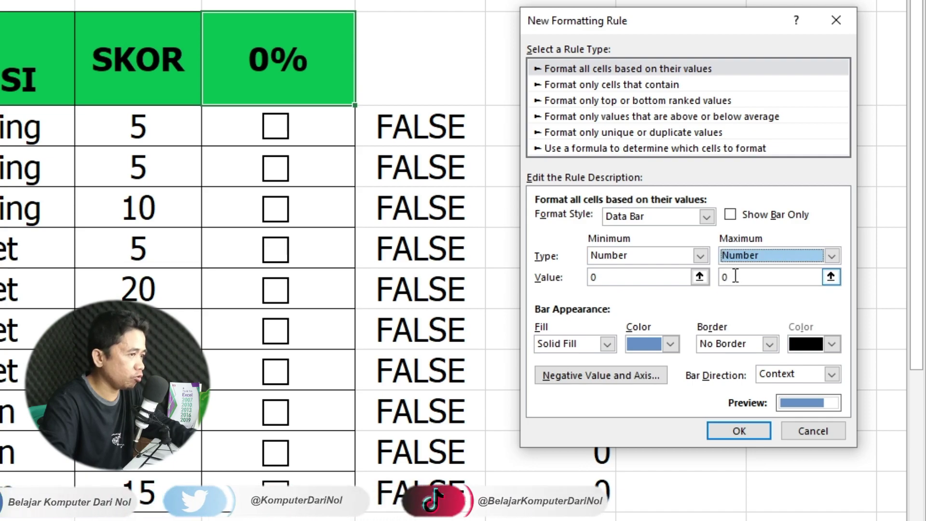
double_click(729, 278)
text(1)
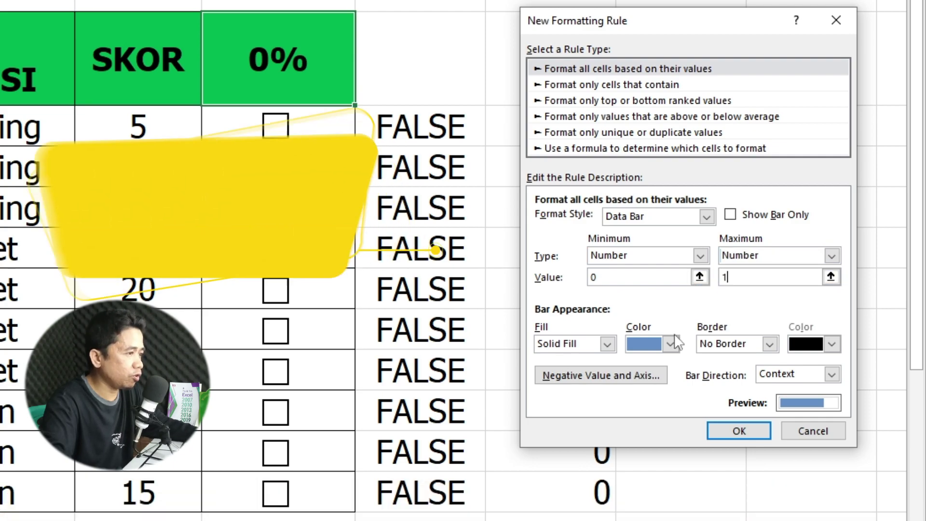
click(671, 343)
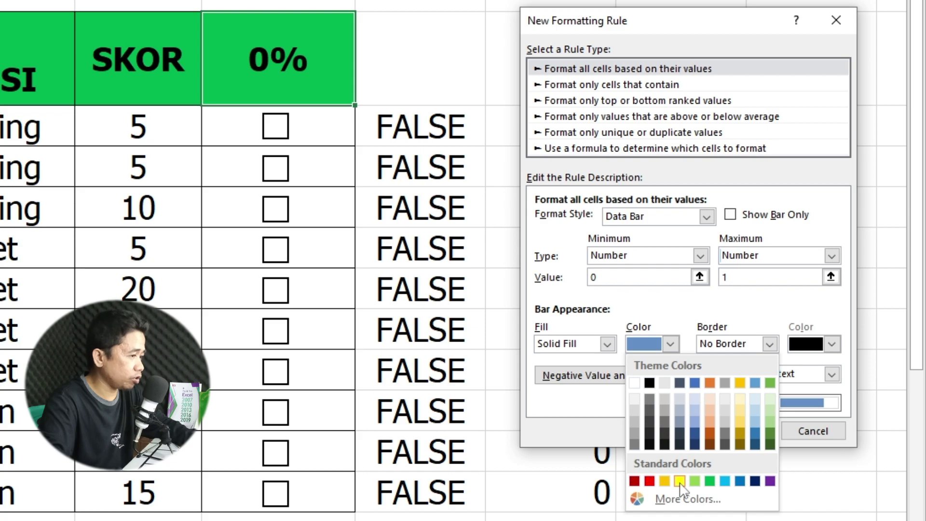
- Apply the data-bar rule with yellow fill and tick the first three WordProcessing scores
click(680, 481)
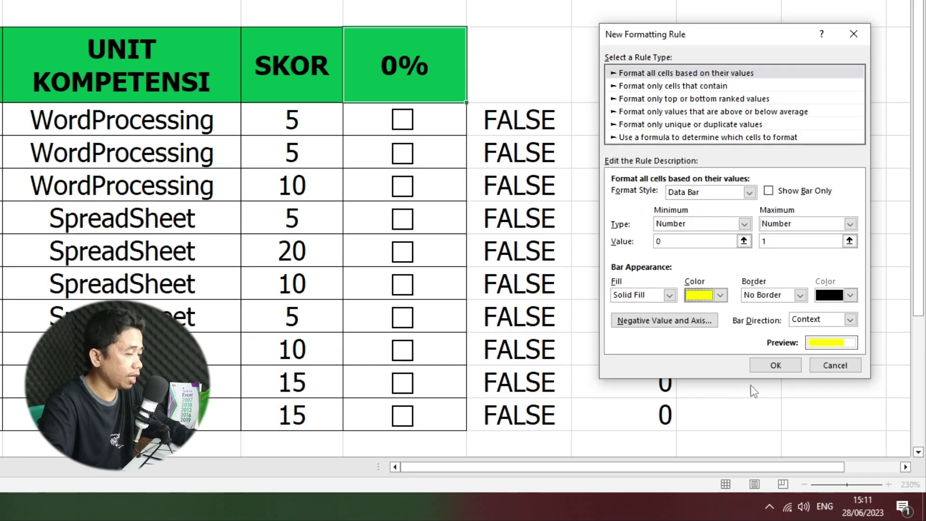
click(776, 366)
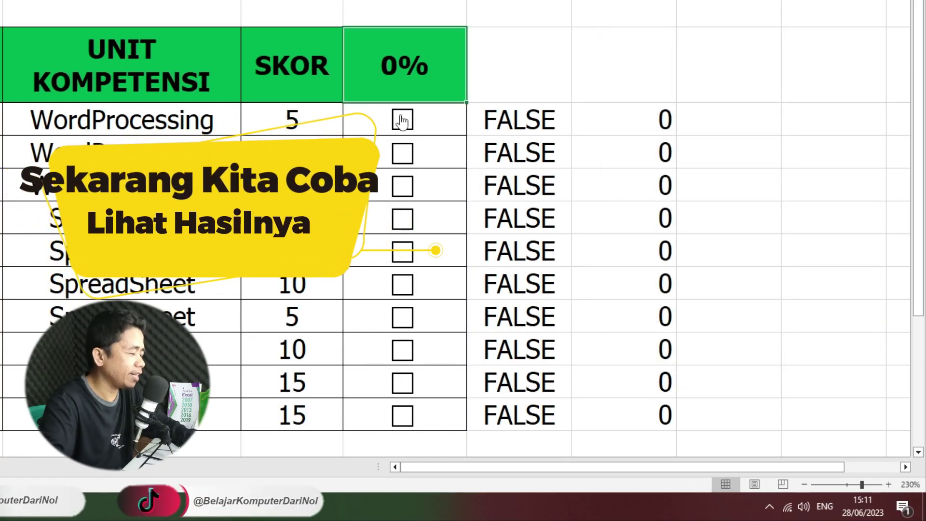
click(403, 120)
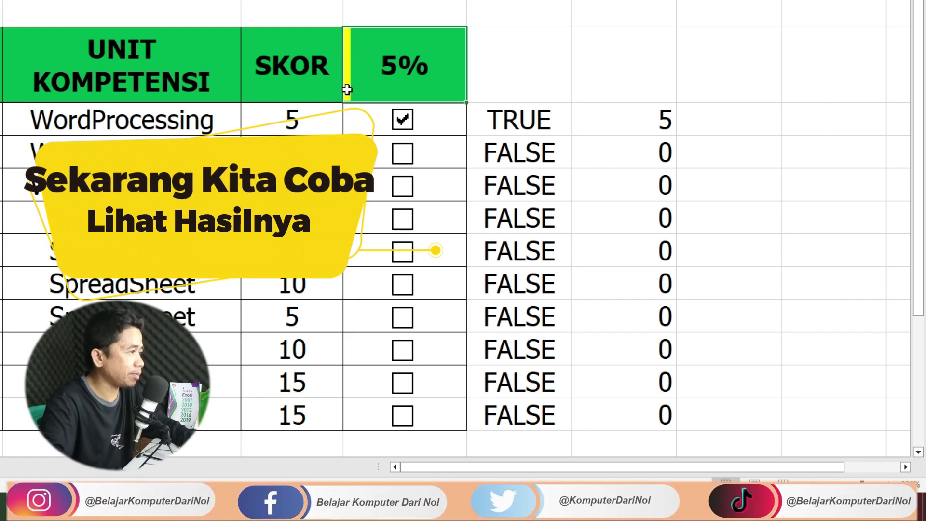
click(403, 154)
click(404, 184)
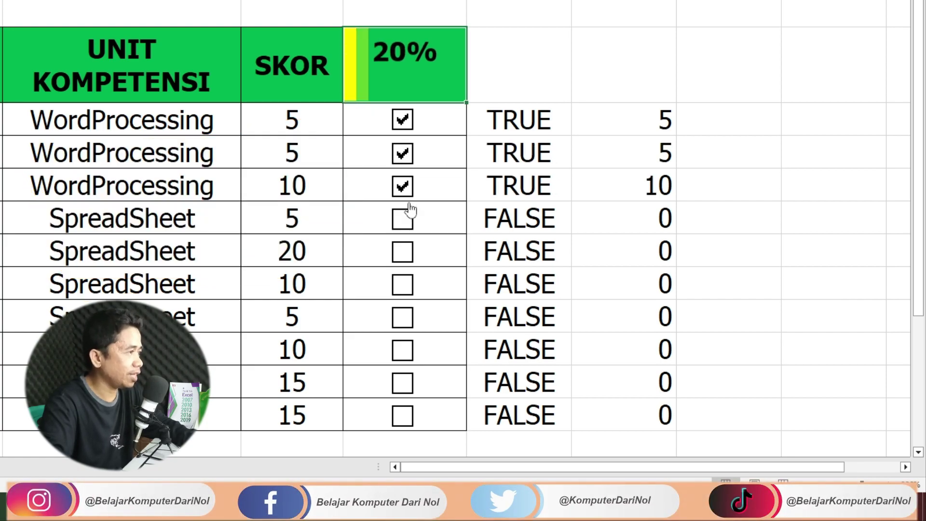
- Tick the SpreadSheet 20 and 5, Presentation 10 and 15, and final scores to reach 100%
click(413, 261)
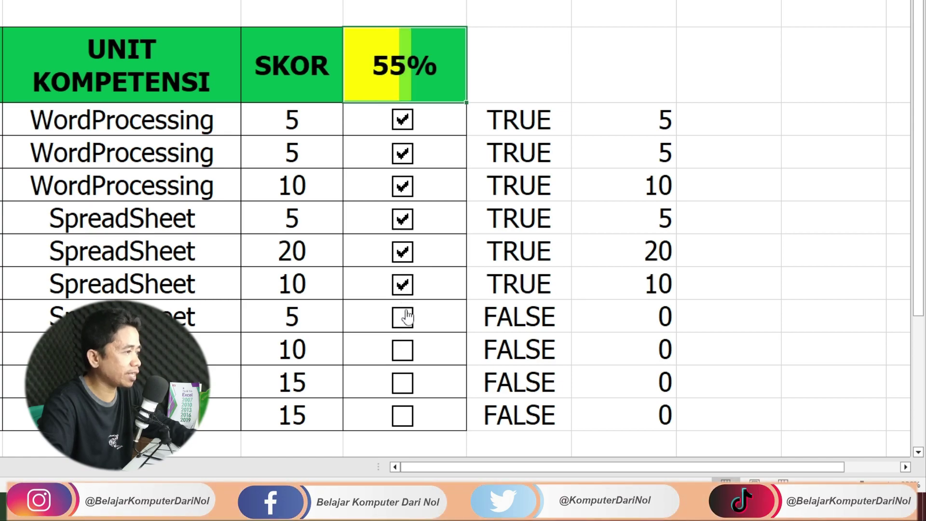
click(404, 317)
click(403, 350)
click(403, 382)
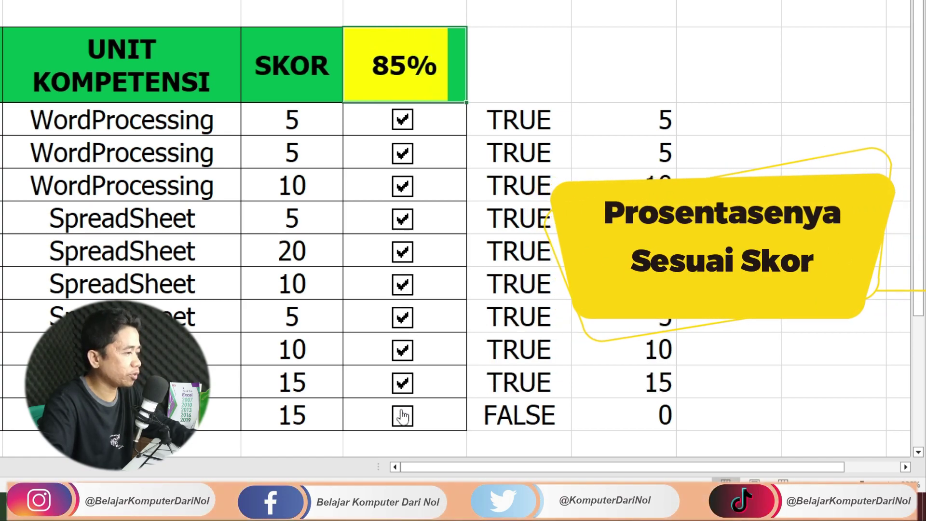
click(403, 416)
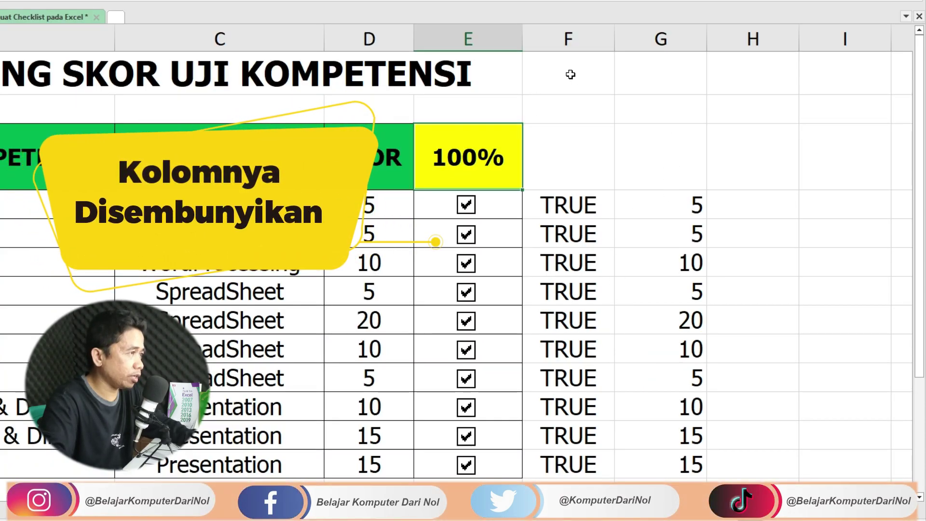
- Hide the helper columns F and G
drag(568, 39, 655, 47)
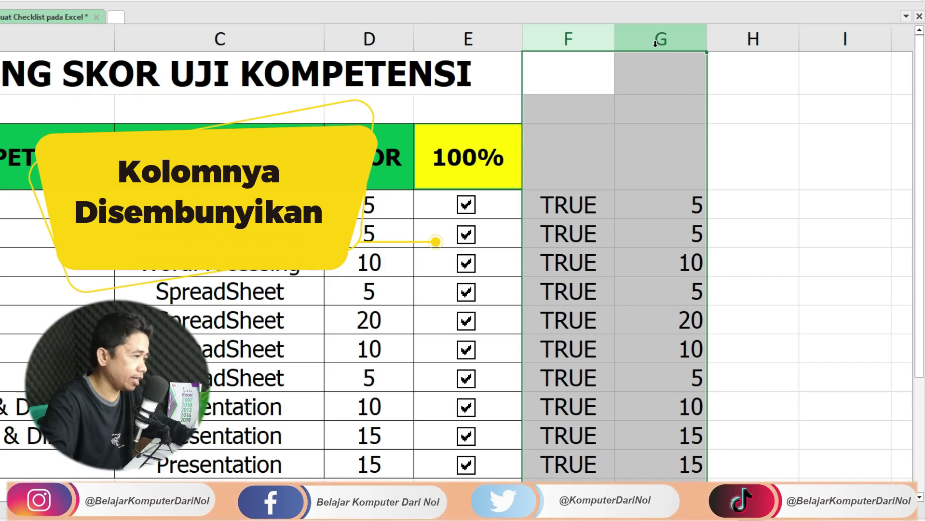
click(571, 40)
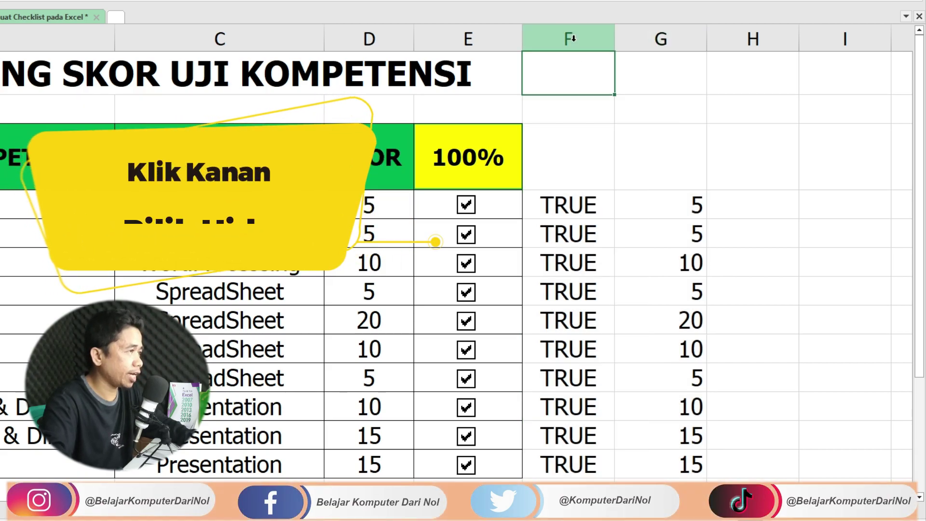
drag(574, 38, 658, 37)
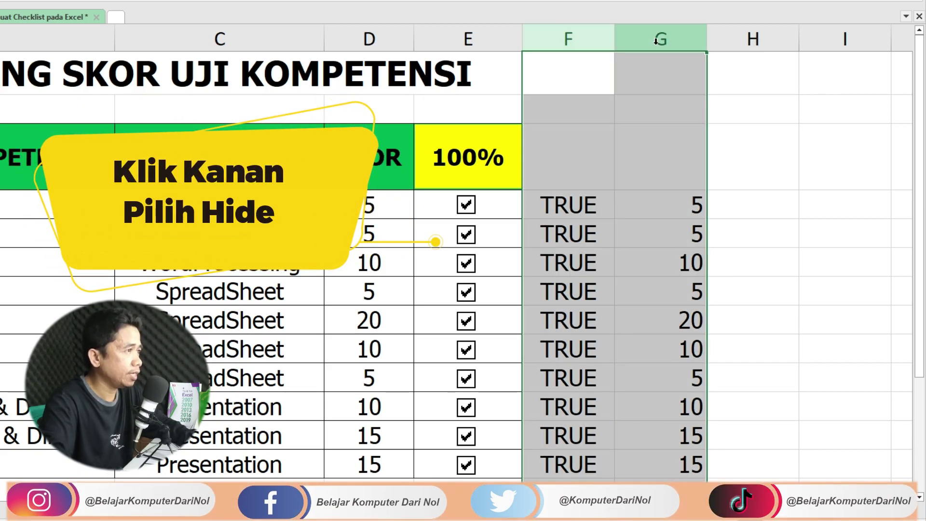
right_click(581, 39)
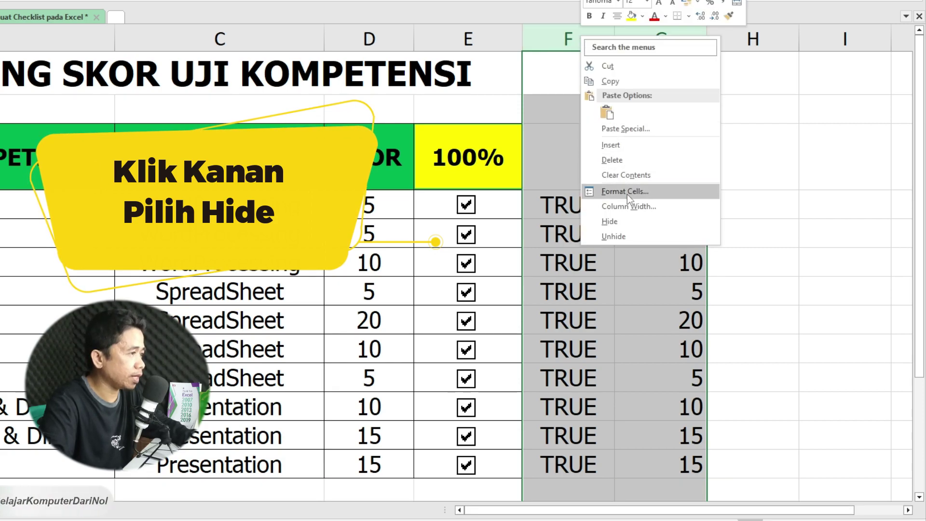
click(610, 221)
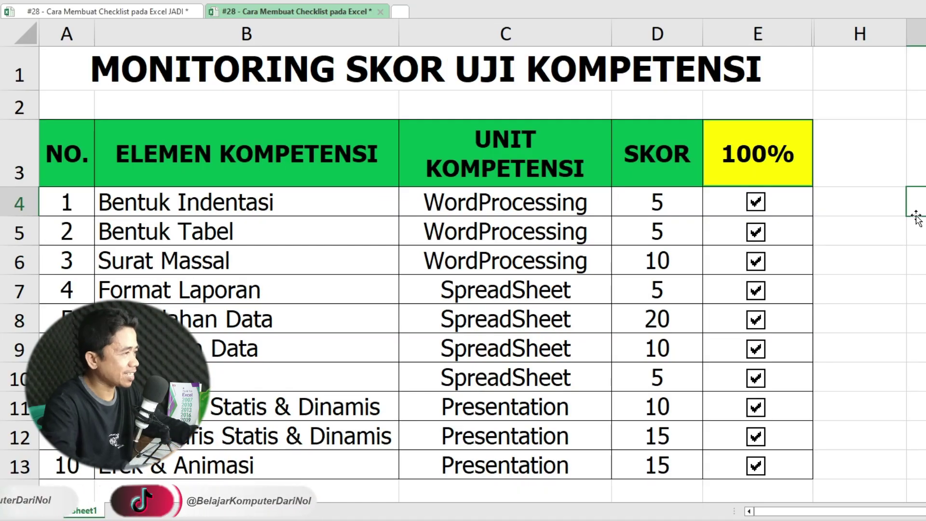
- Uncheck the Presentation score checkboxes in rows 13, 12 and 11 so the header falls to 60%
click(755, 466)
click(755, 436)
click(755, 407)
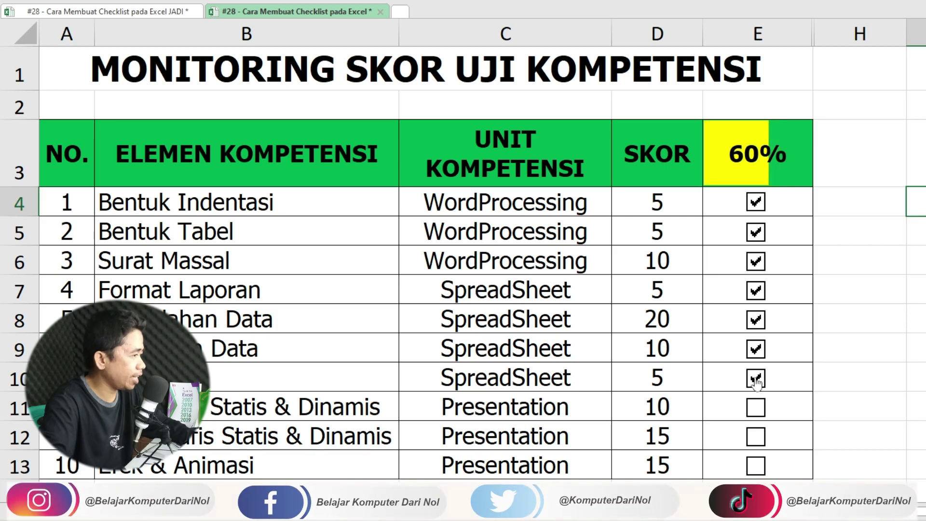